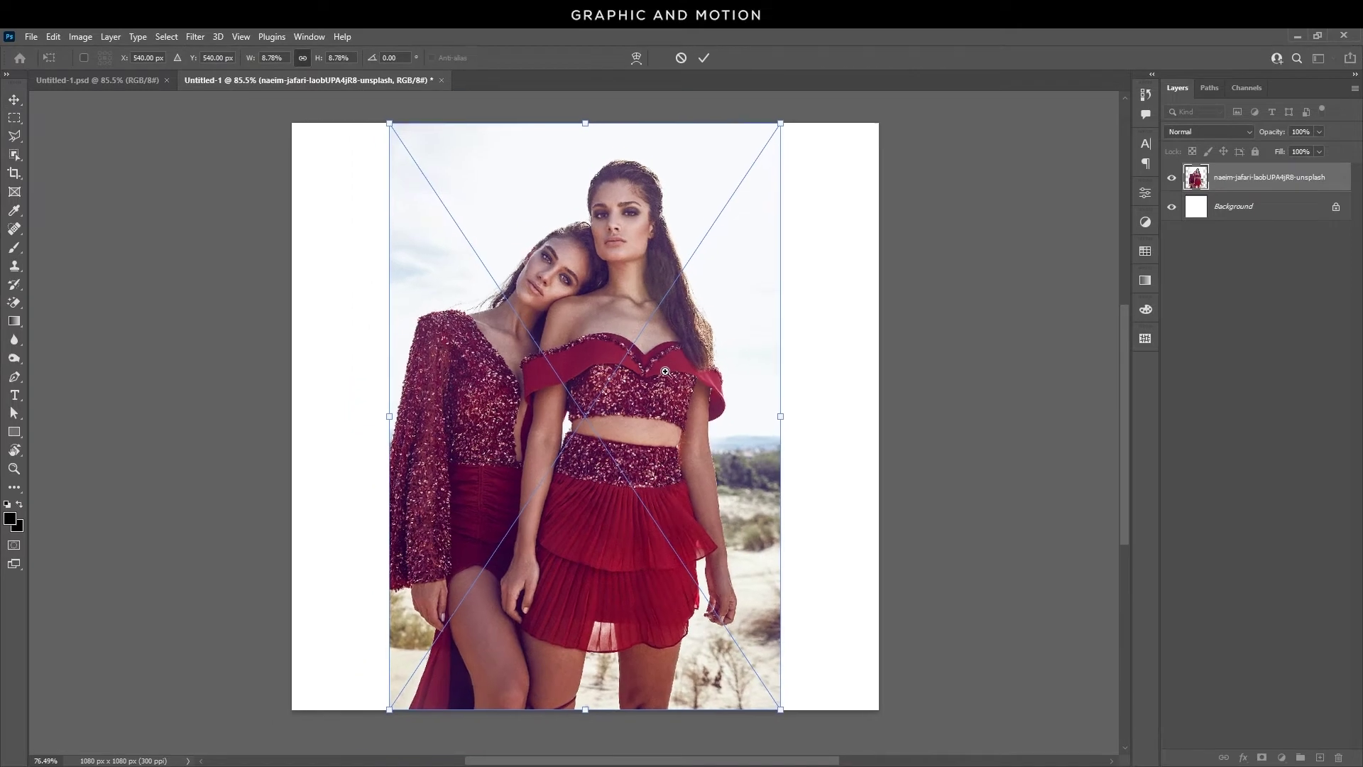
Enlarge the placed photo of the two women to fill the canvas width and shift it down to frame their upper bodies
drag(766, 412, 841, 431)
drag(775, 302, 773, 374)
key(Return)
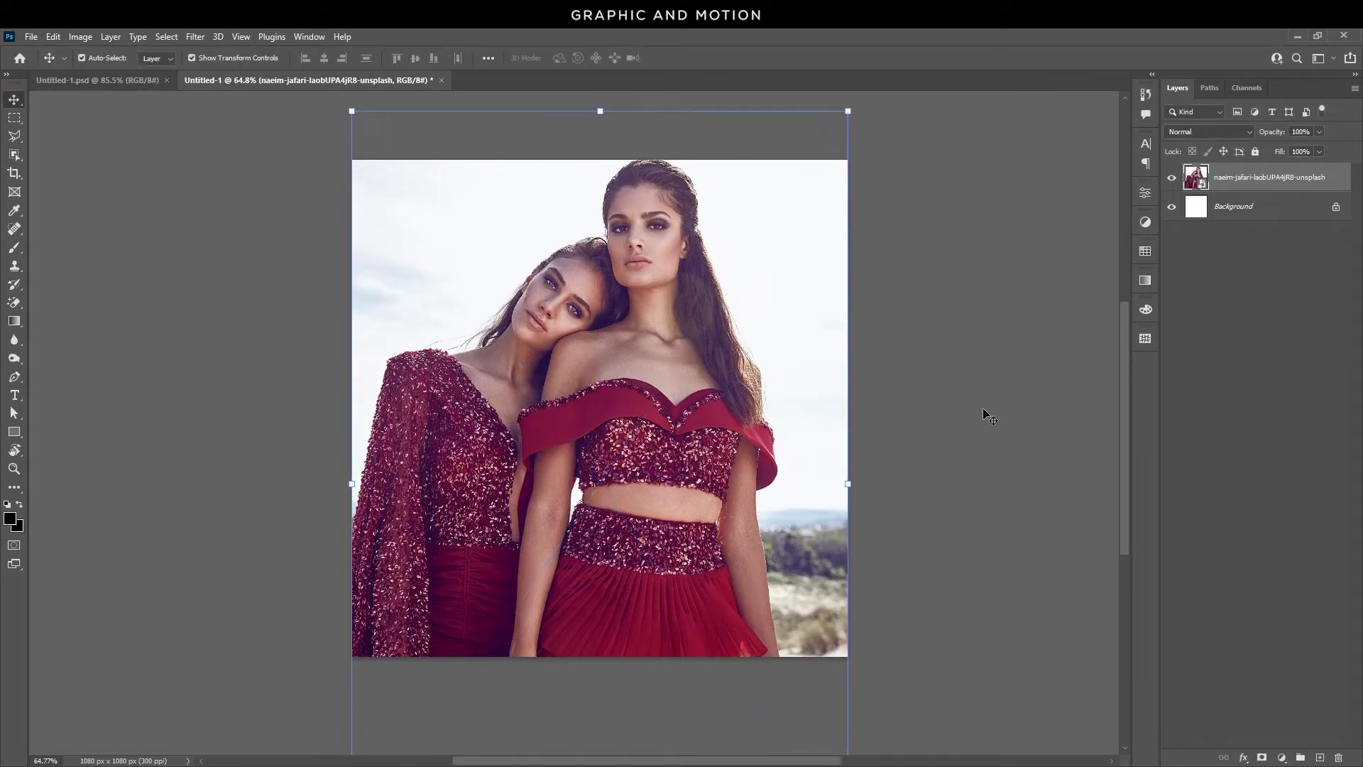
key(ctrl+0)
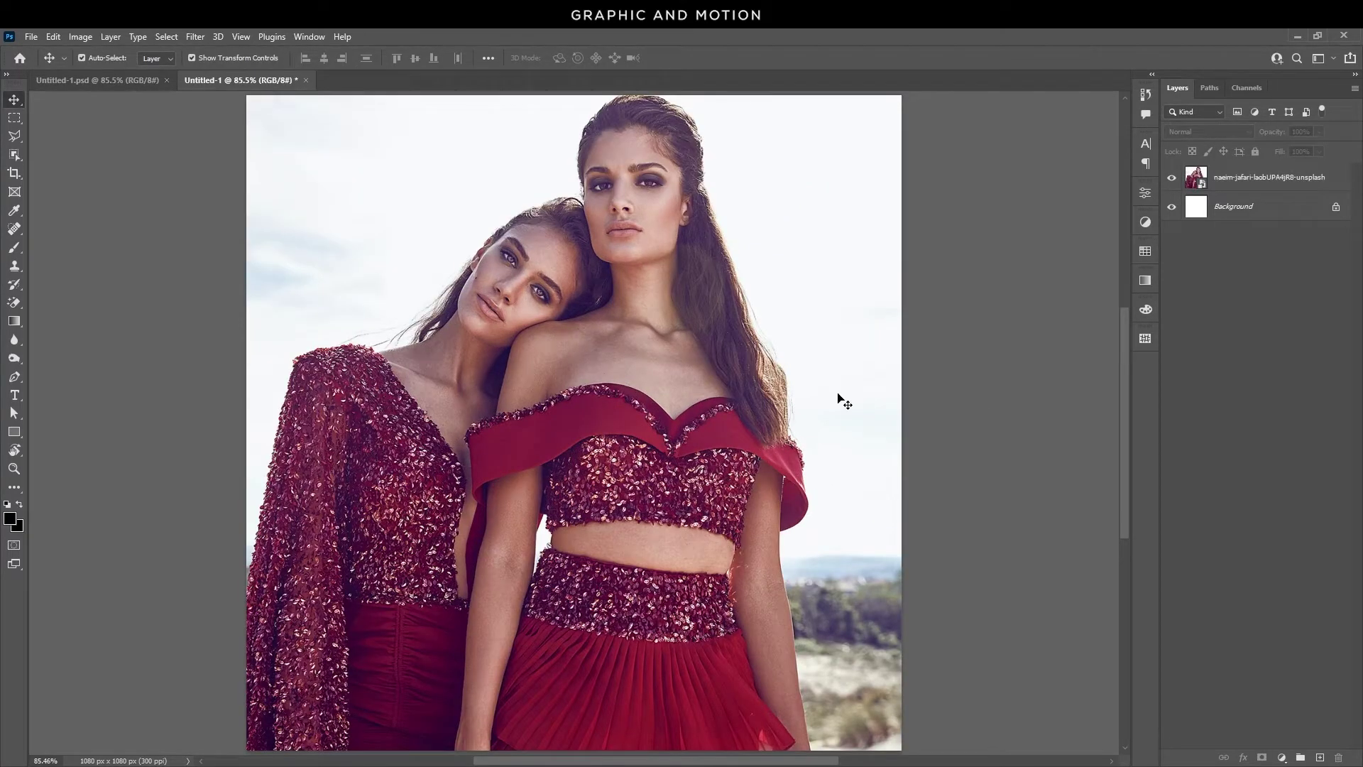
Set up the Rectangle tool with no fill and a 3 px stroke in dark red 8c2541, sampled from the dress
right_click(18, 428)
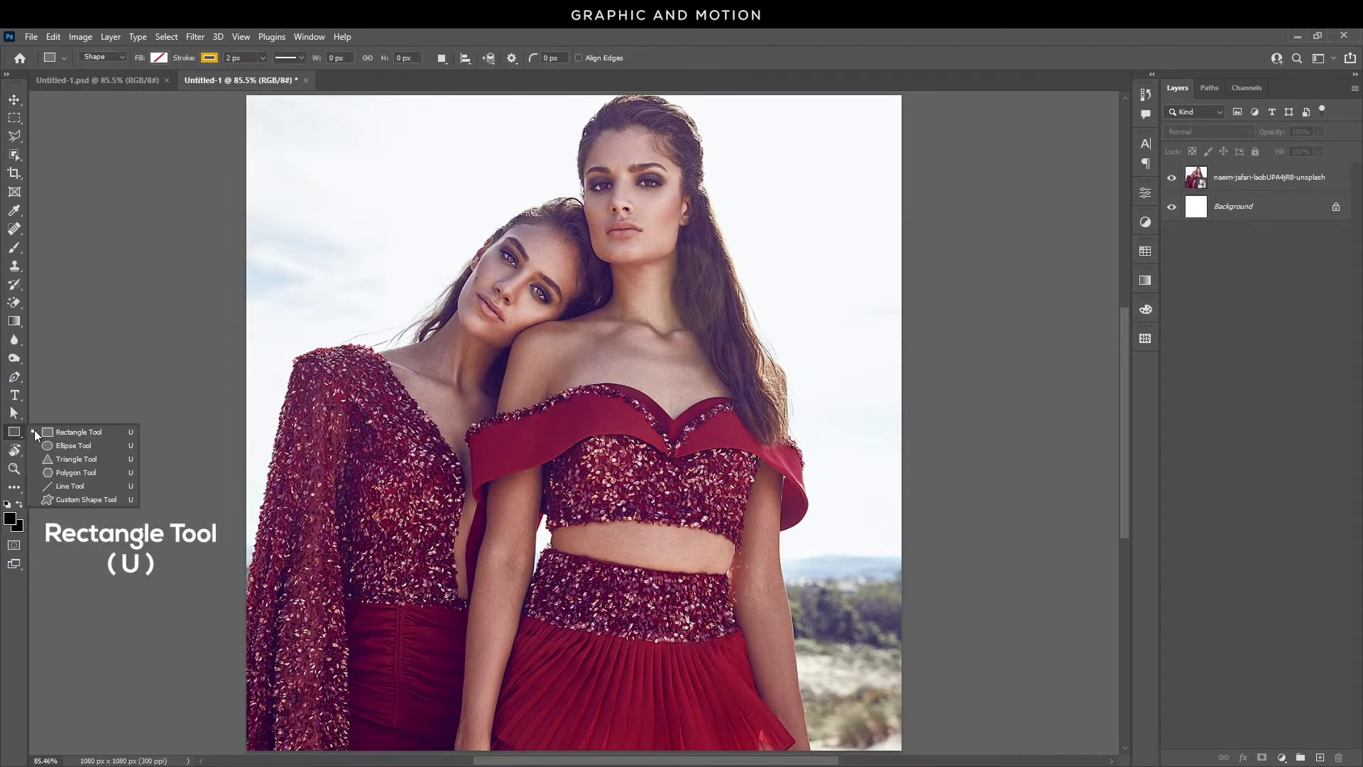
click(54, 427)
click(158, 59)
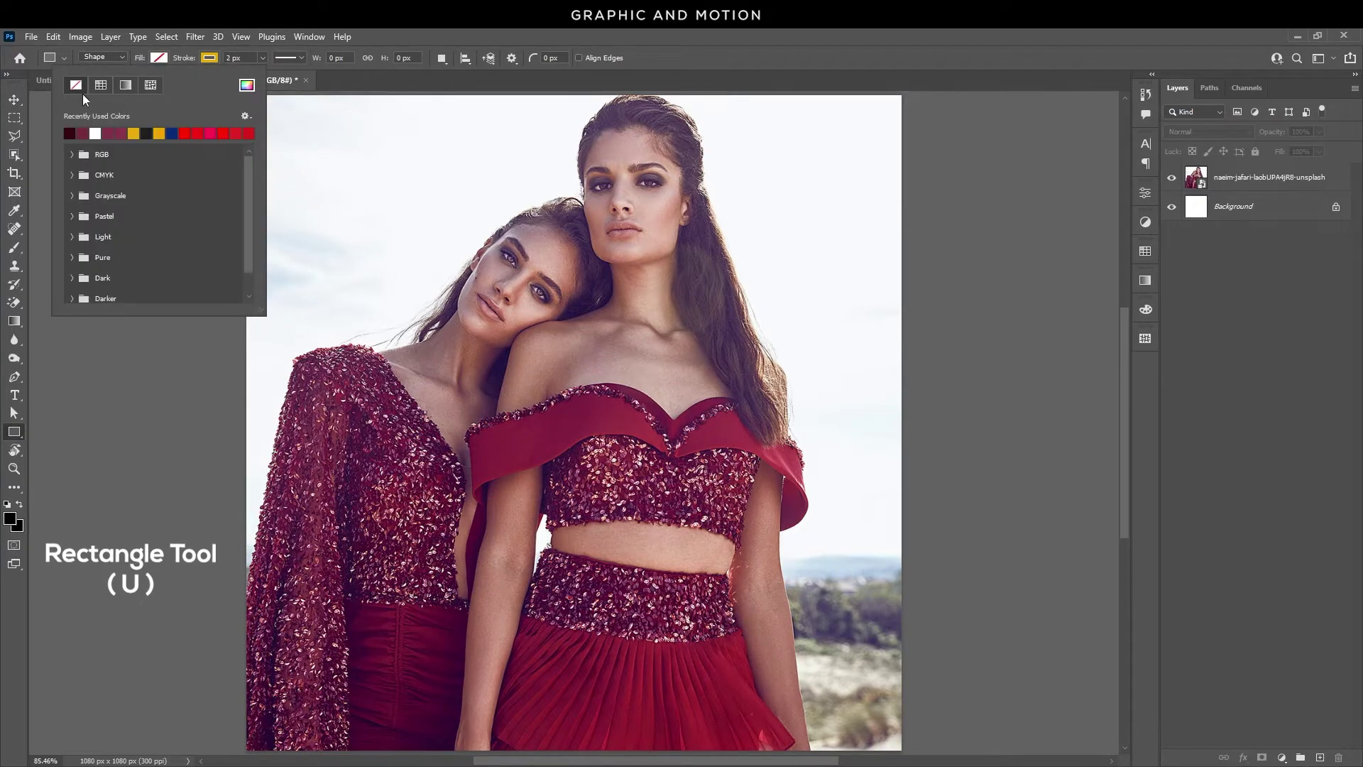
click(210, 59)
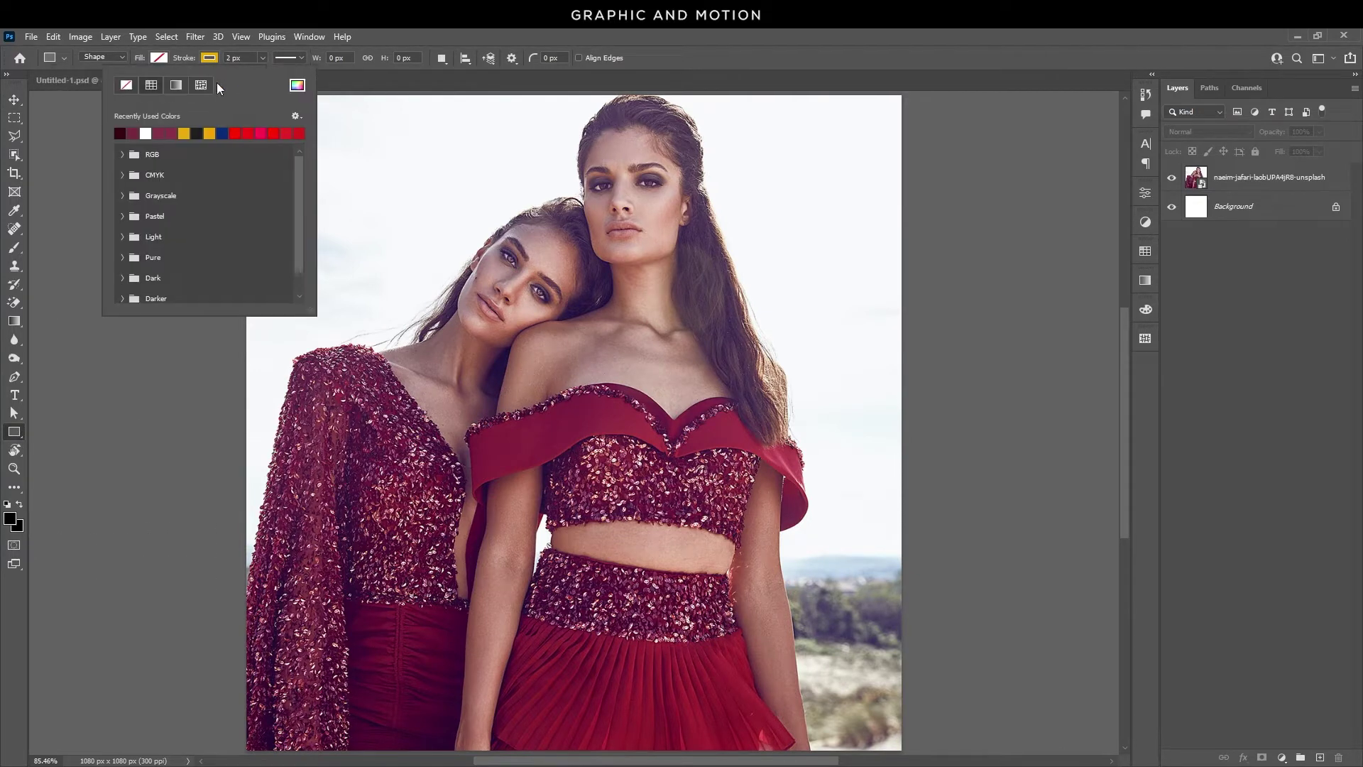
click(295, 85)
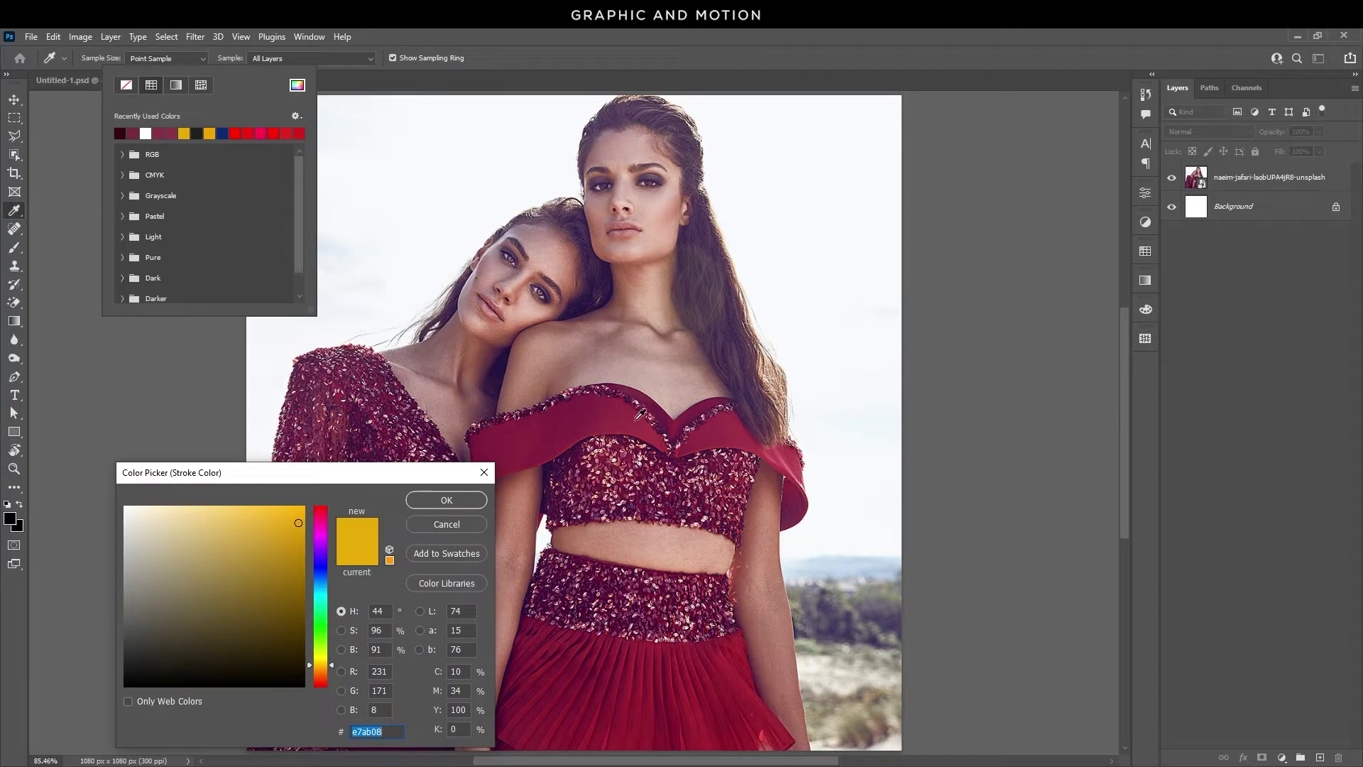
click(612, 407)
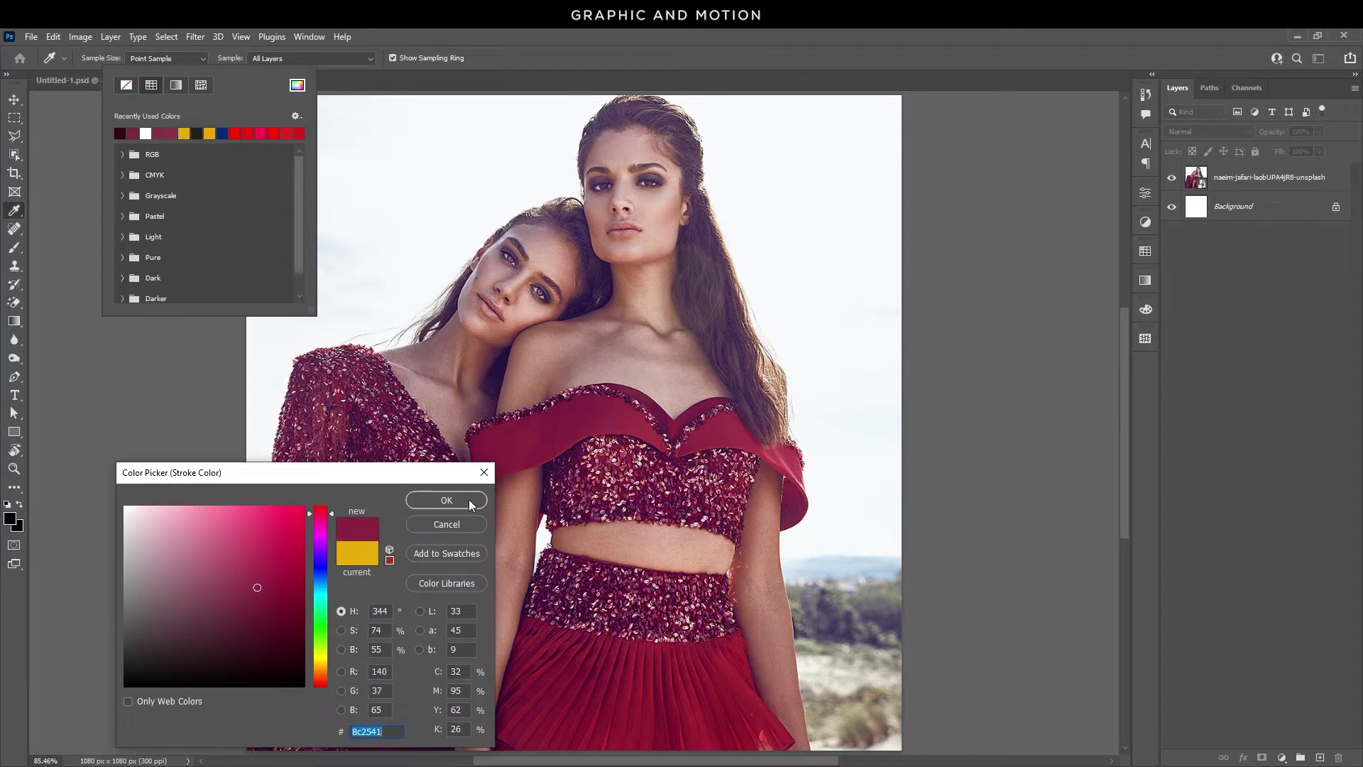
click(447, 500)
click(209, 59)
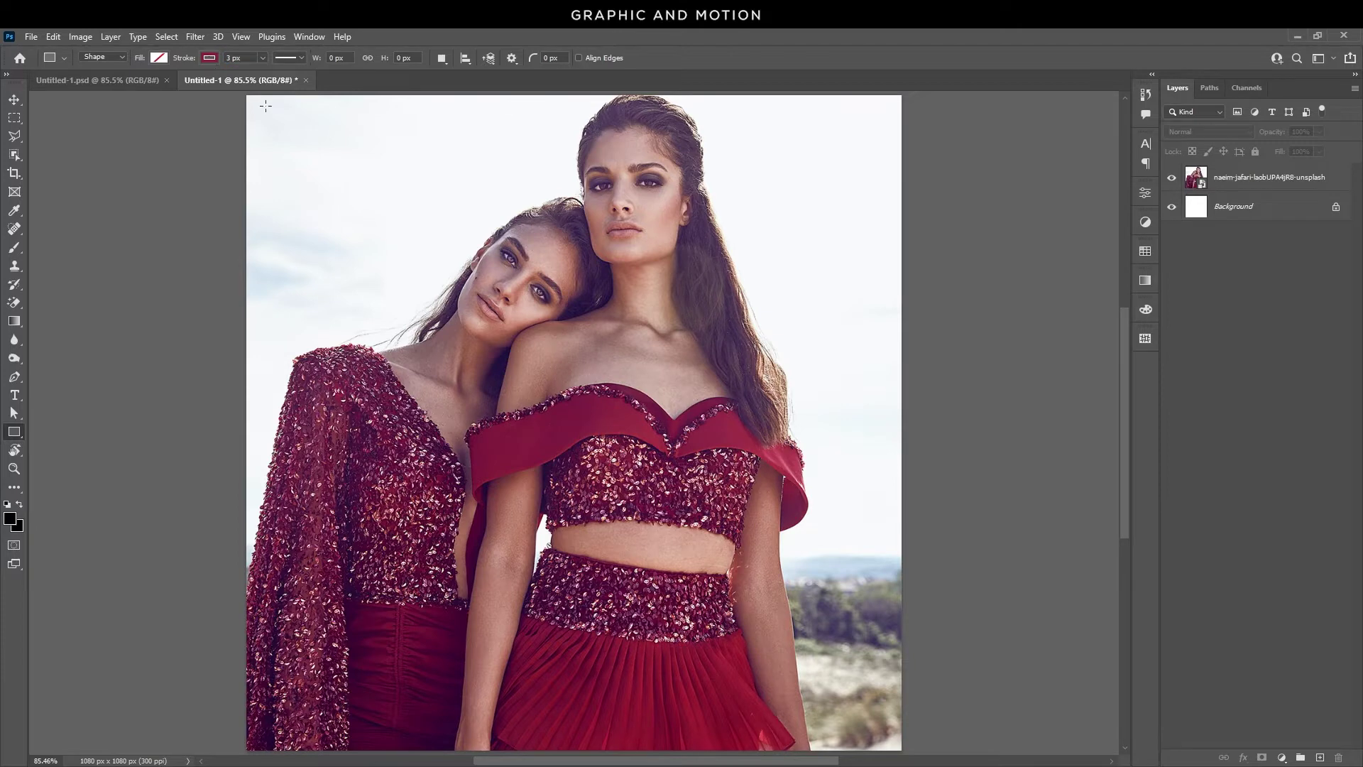
Draw a rectangular frame about 1024 by 1033 px just inside the canvas edges and deselect it
mouse_move(261, 109)
mouse_down()
mouse_move(462, 426)
mouse_move(769, 607)
mouse_move(880, 735)
mouse_up()
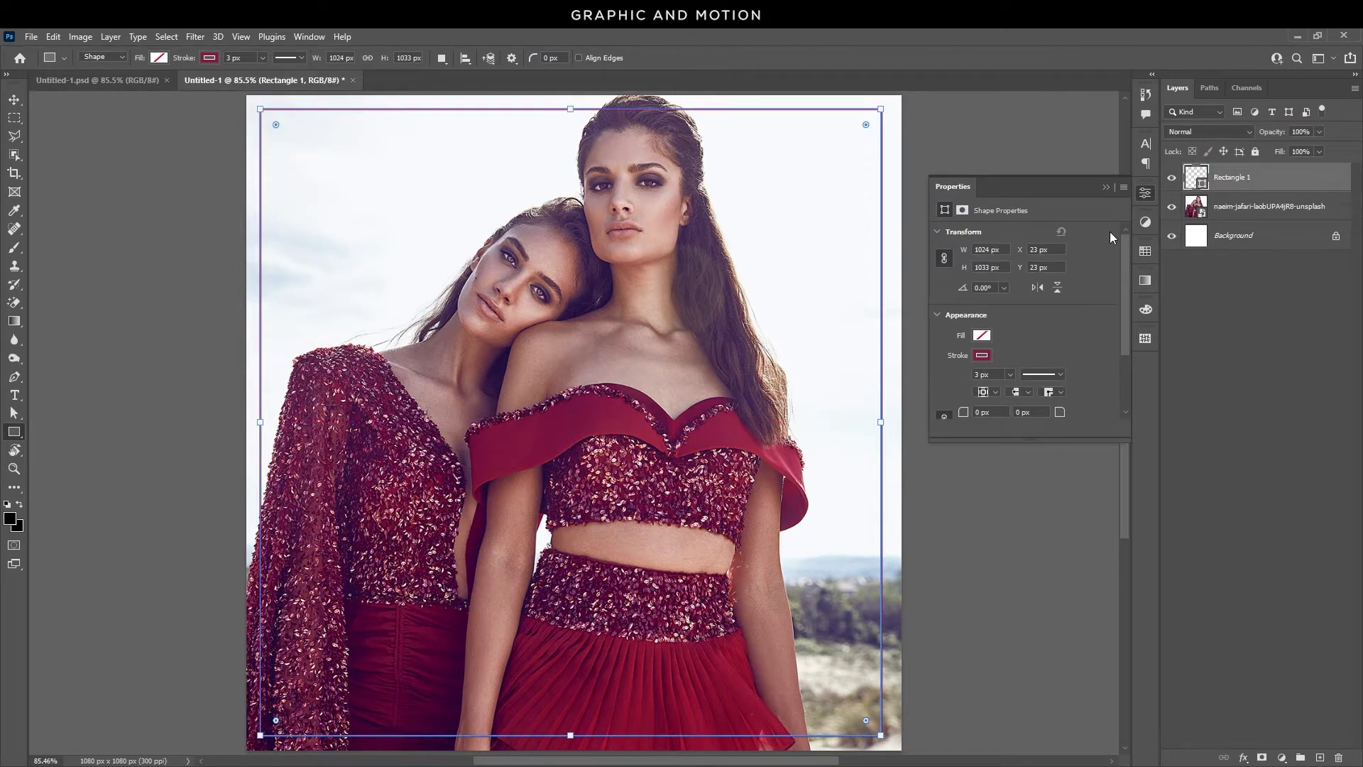
click(1105, 189)
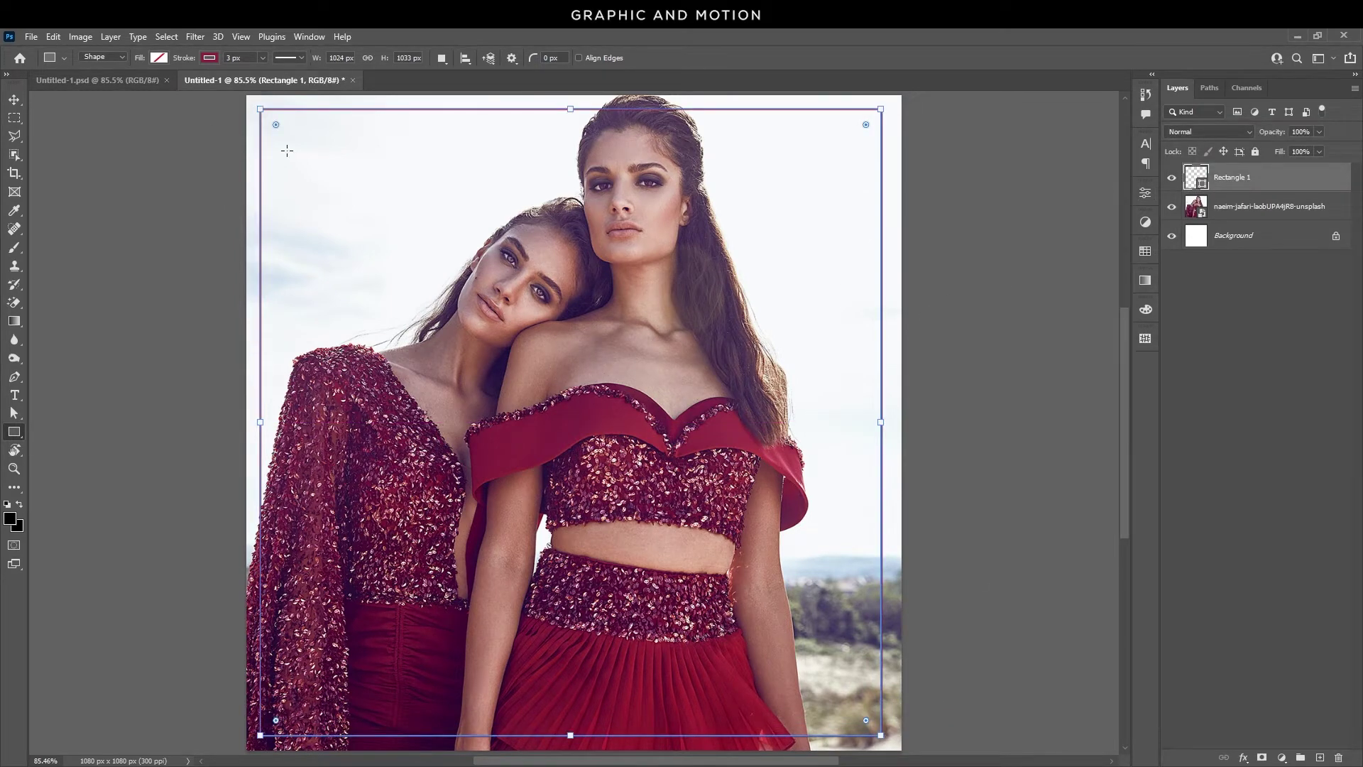
click(14, 100)
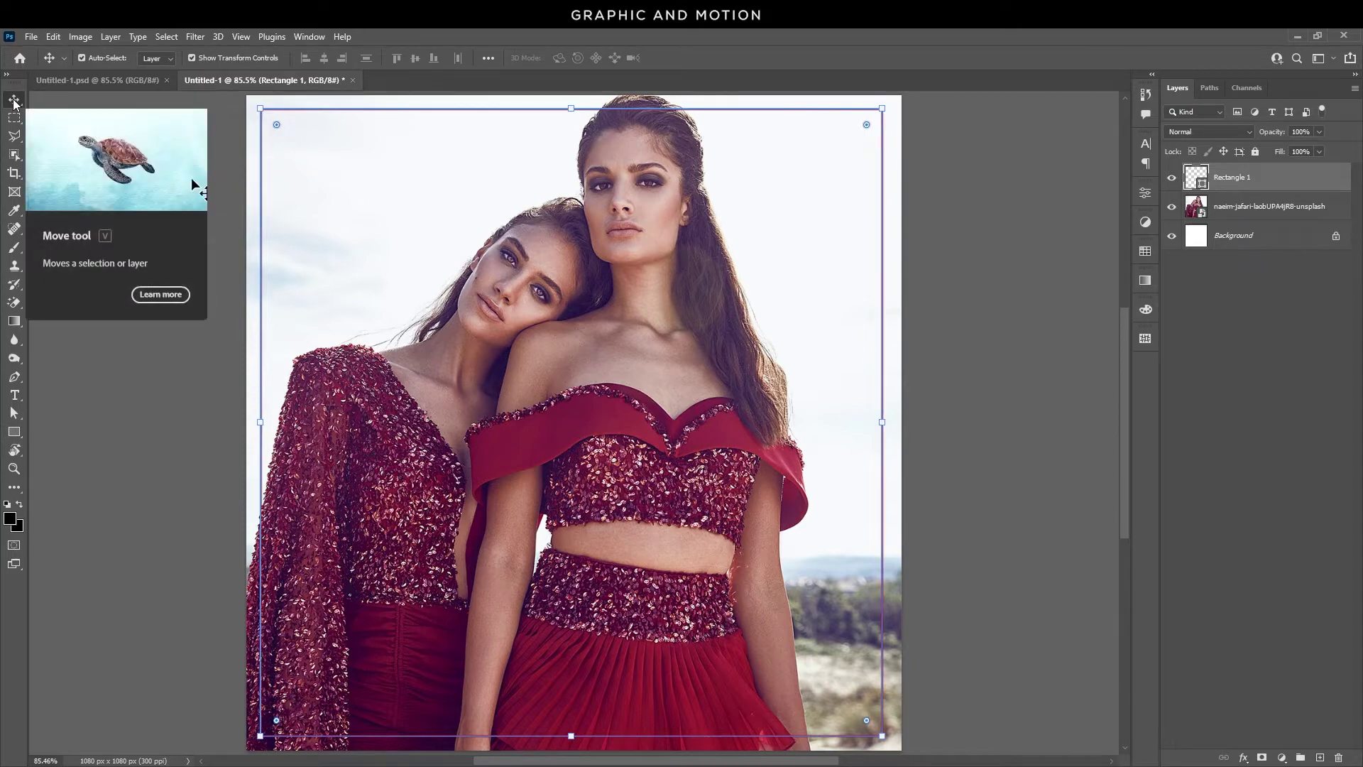
click(165, 501)
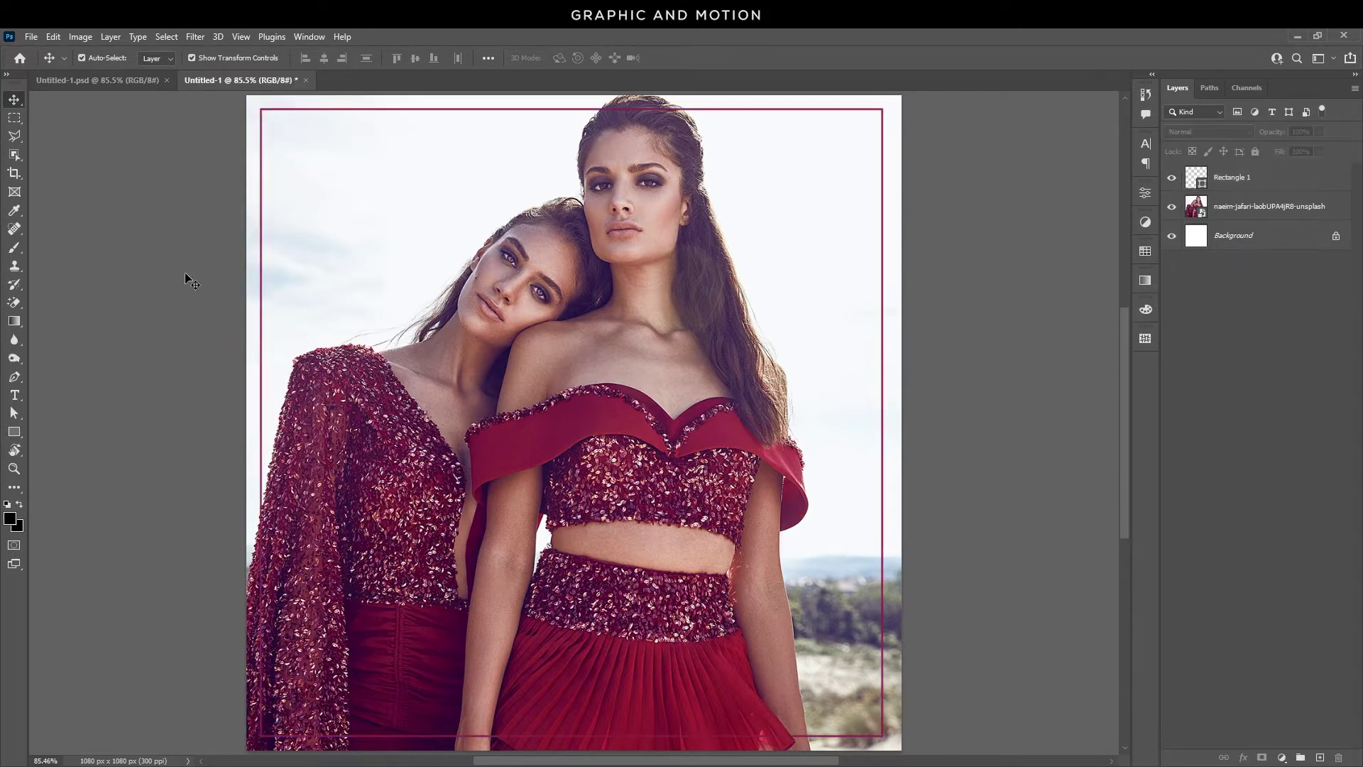
Set up the Horizontal Type tool with Tuesday Night Regular at 25 pt in white ffffff
click(23, 394)
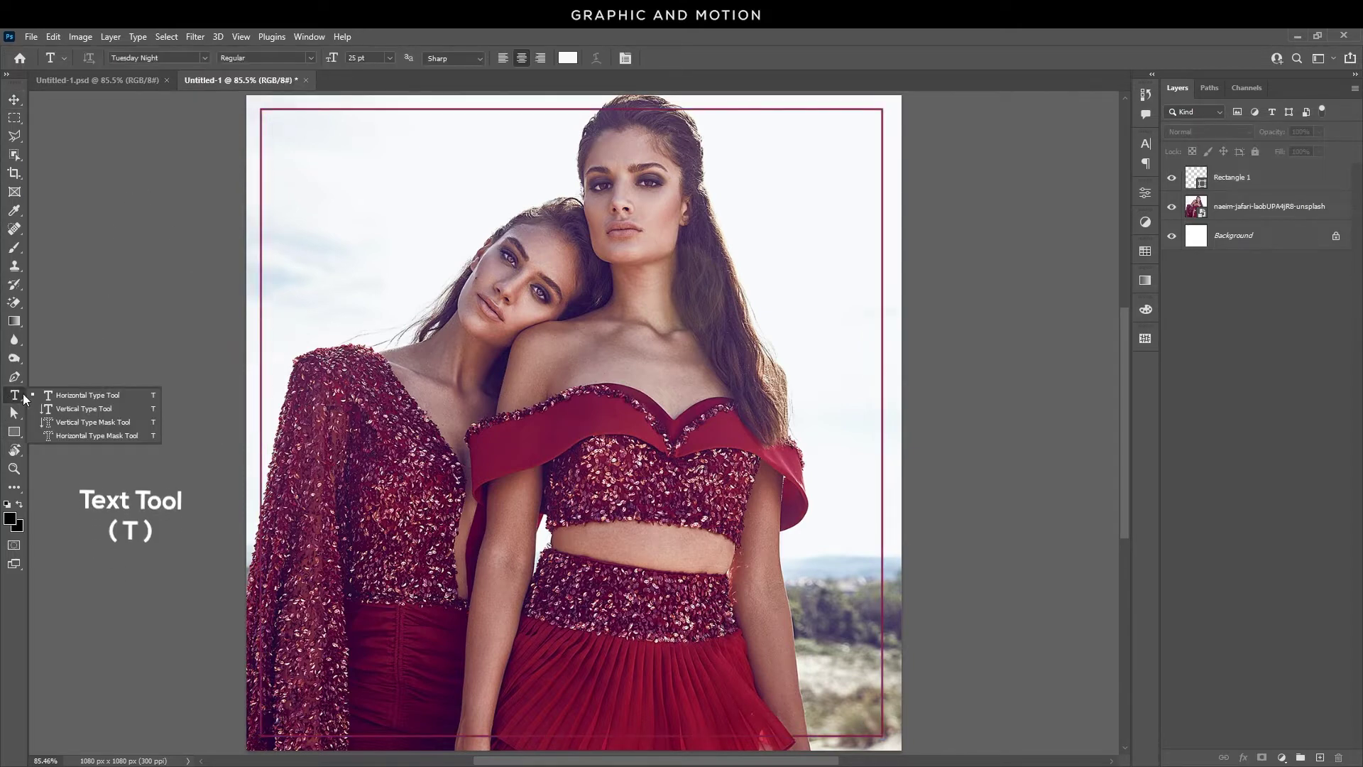
click(104, 398)
click(178, 59)
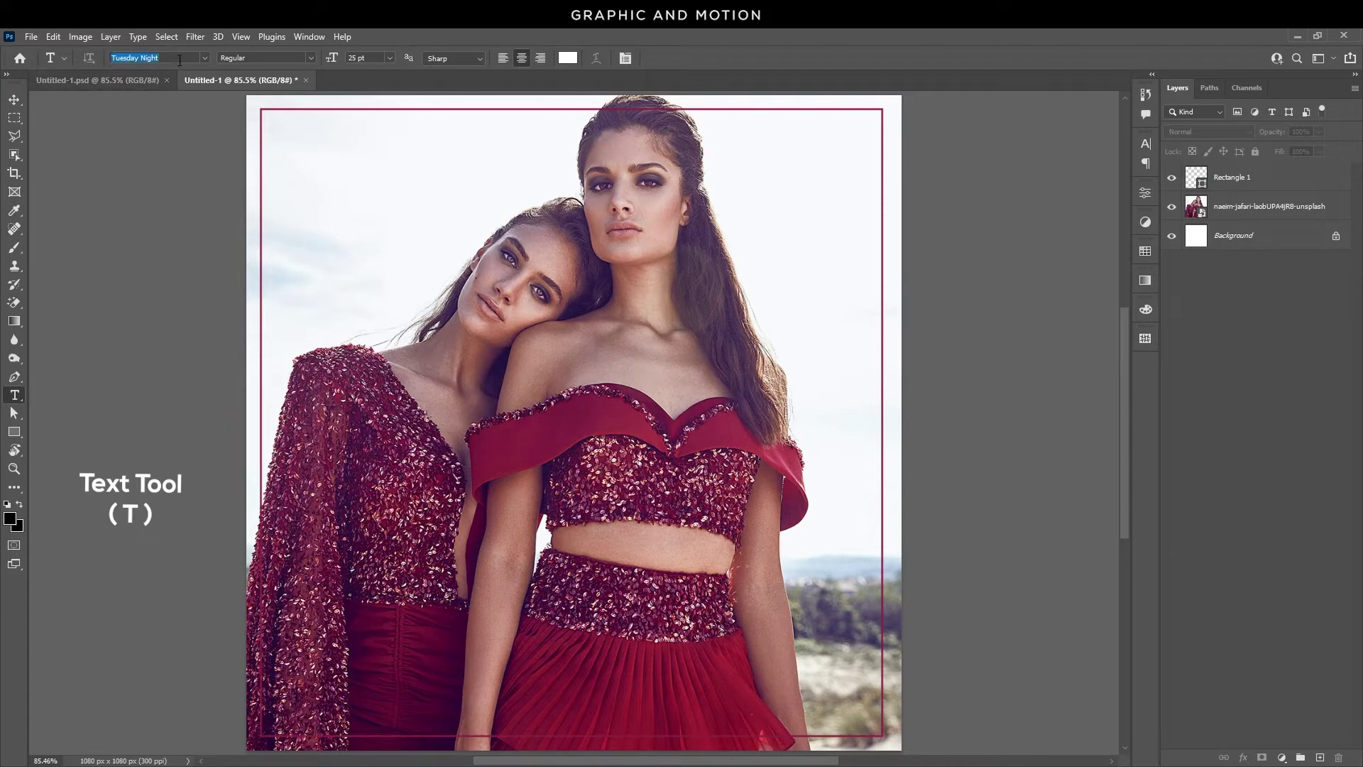
text(Tues)
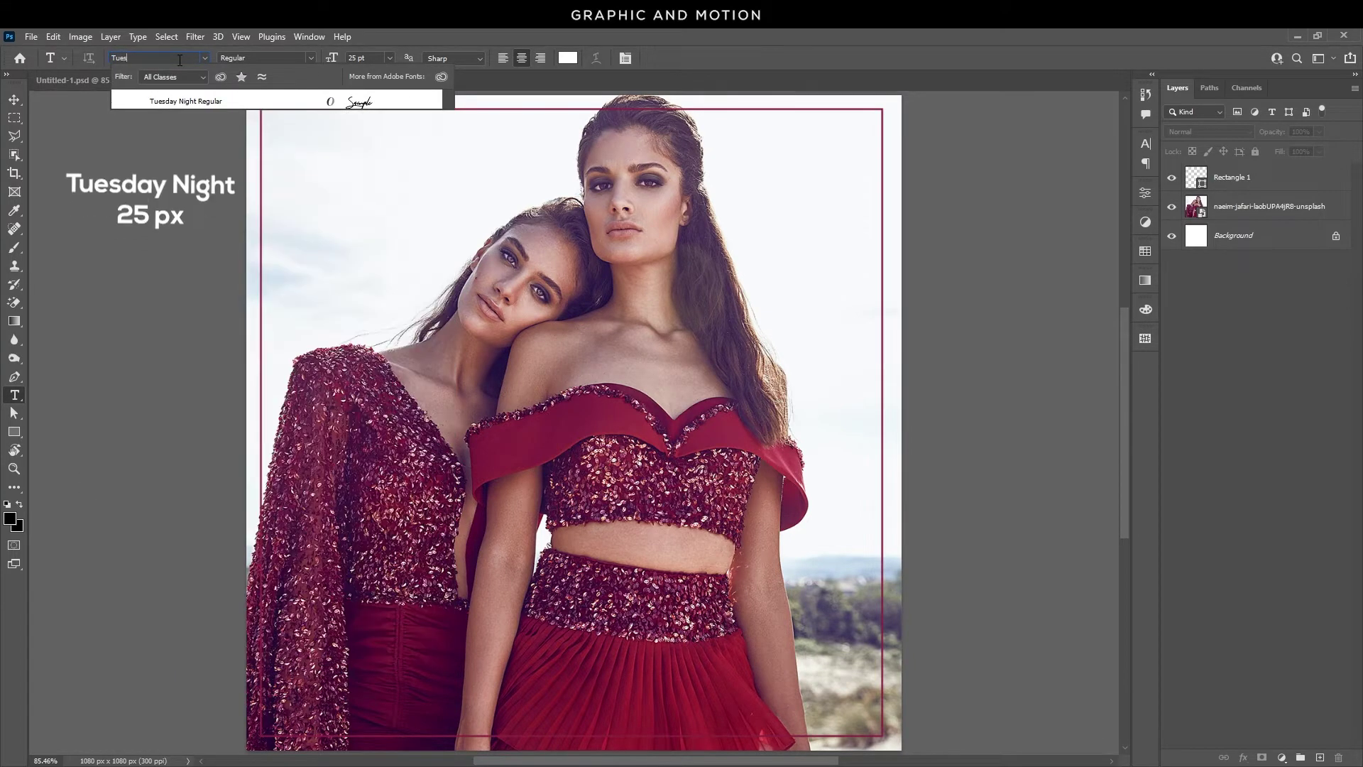
click(215, 99)
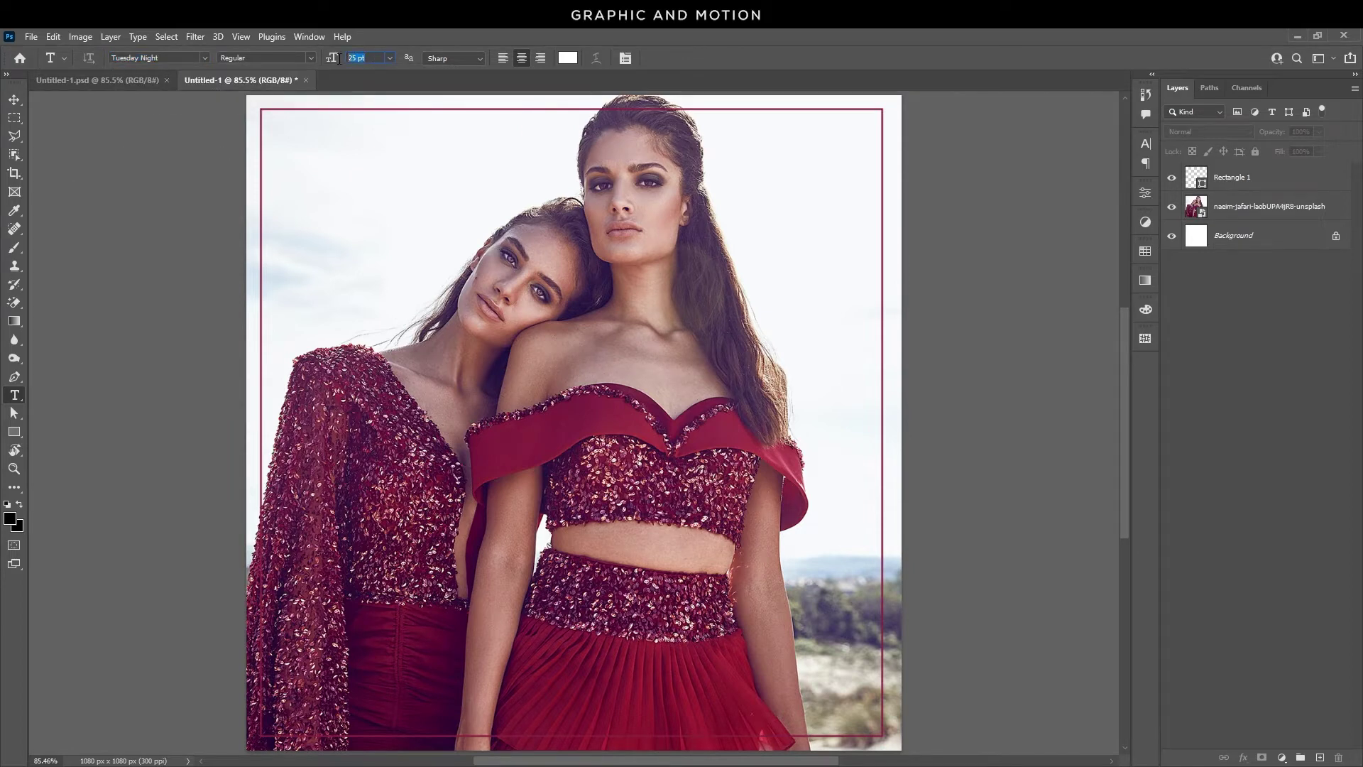
click(568, 58)
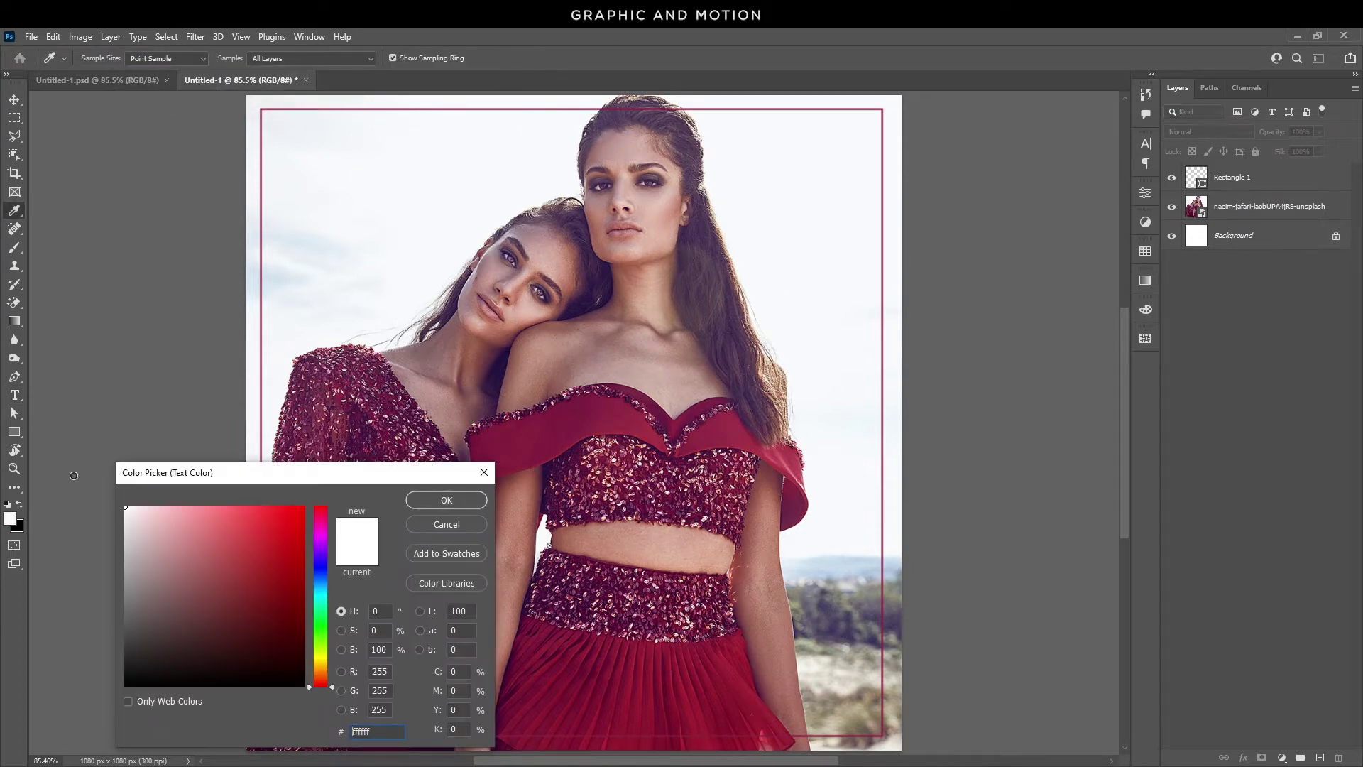
click(445, 500)
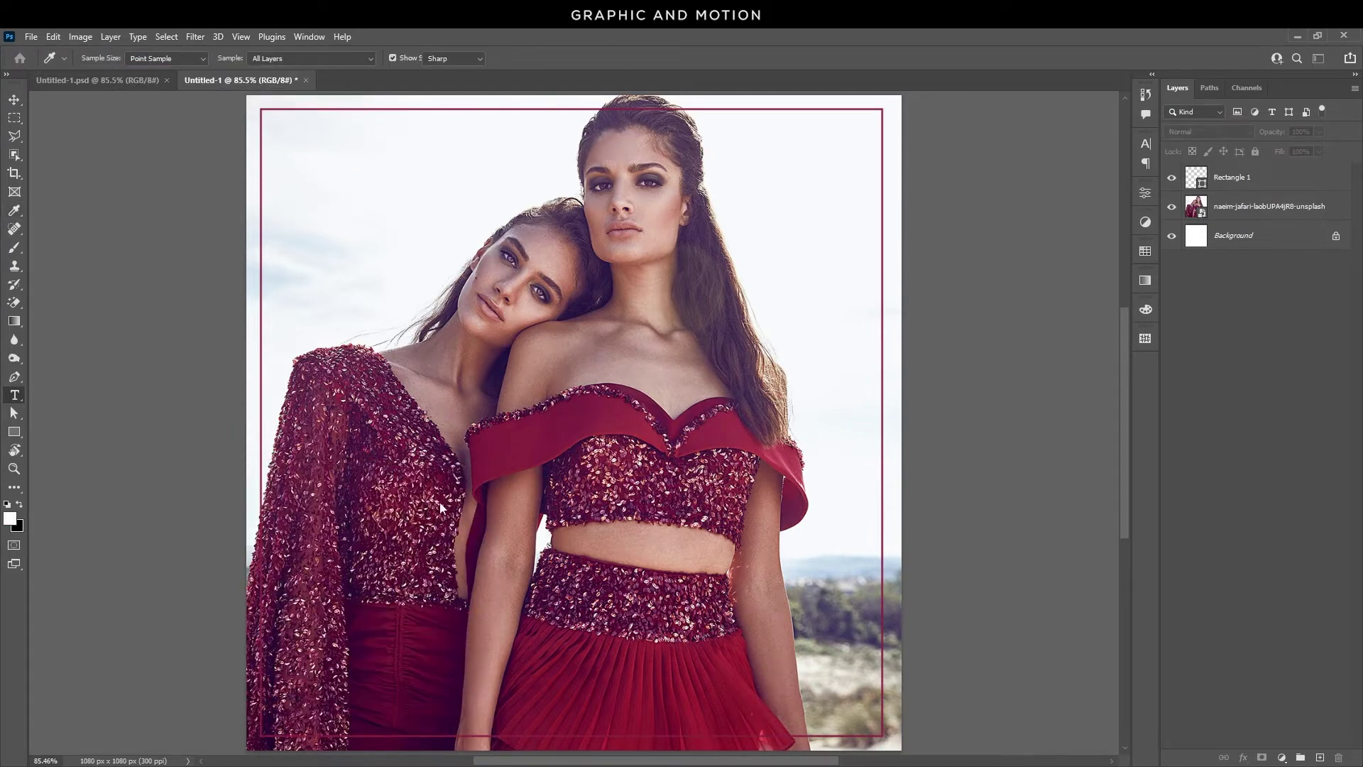
Write "New Collection" on two lines over the women in the photo
click(497, 380)
text(Ne)
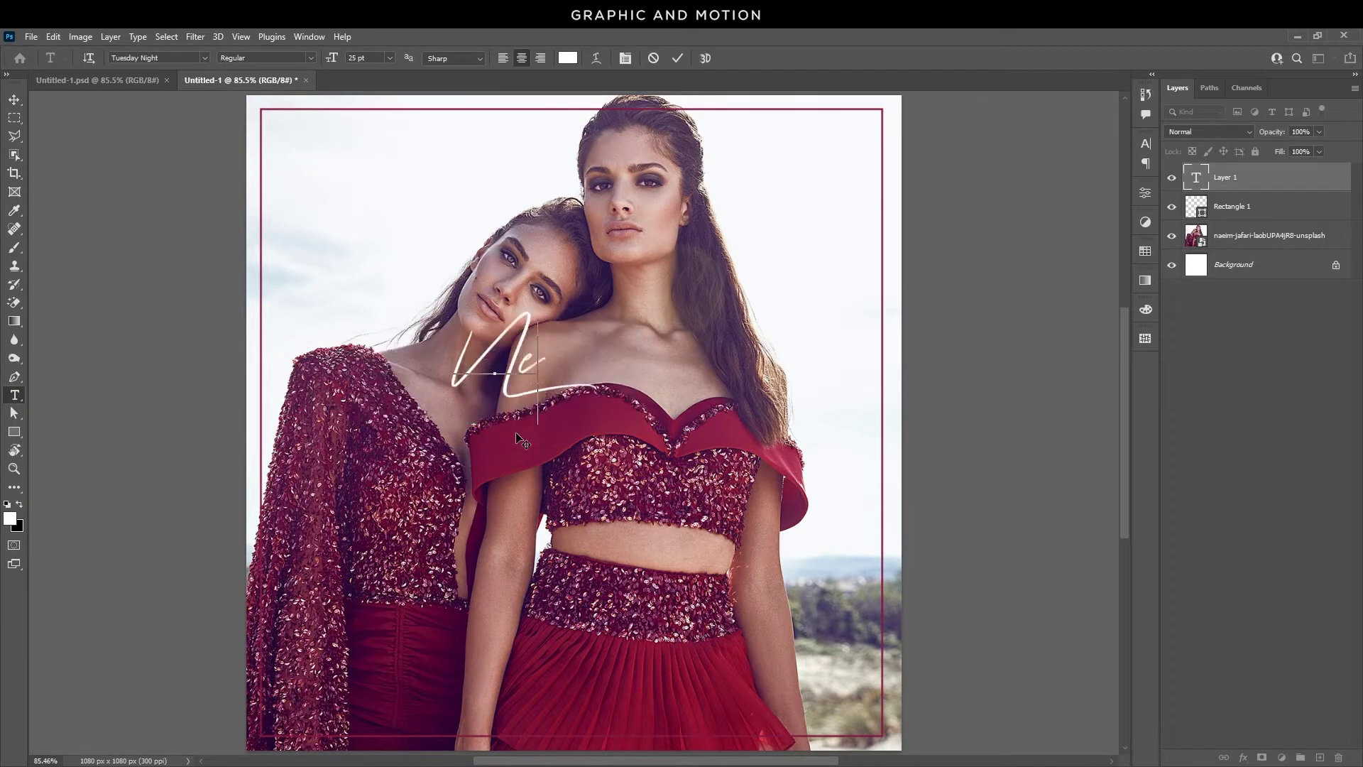
text(w Co)
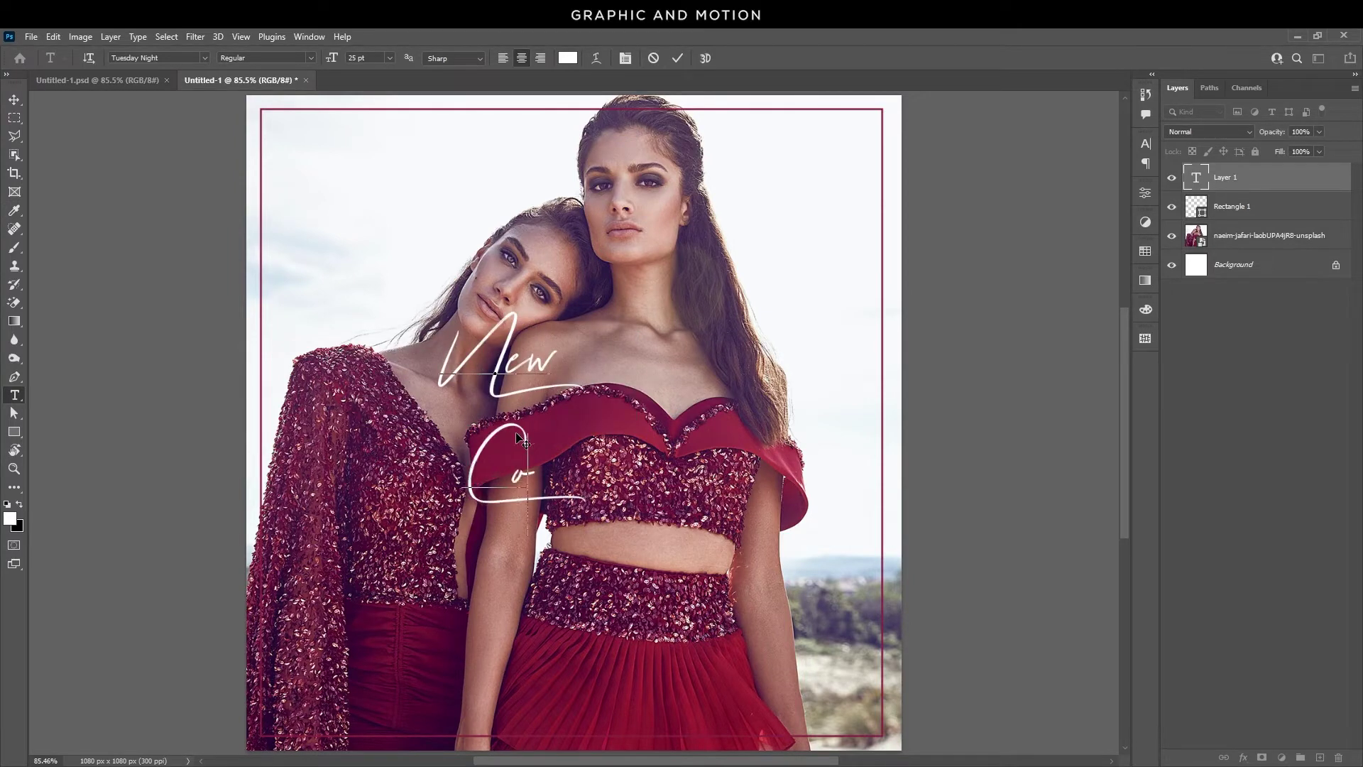
text(llection)
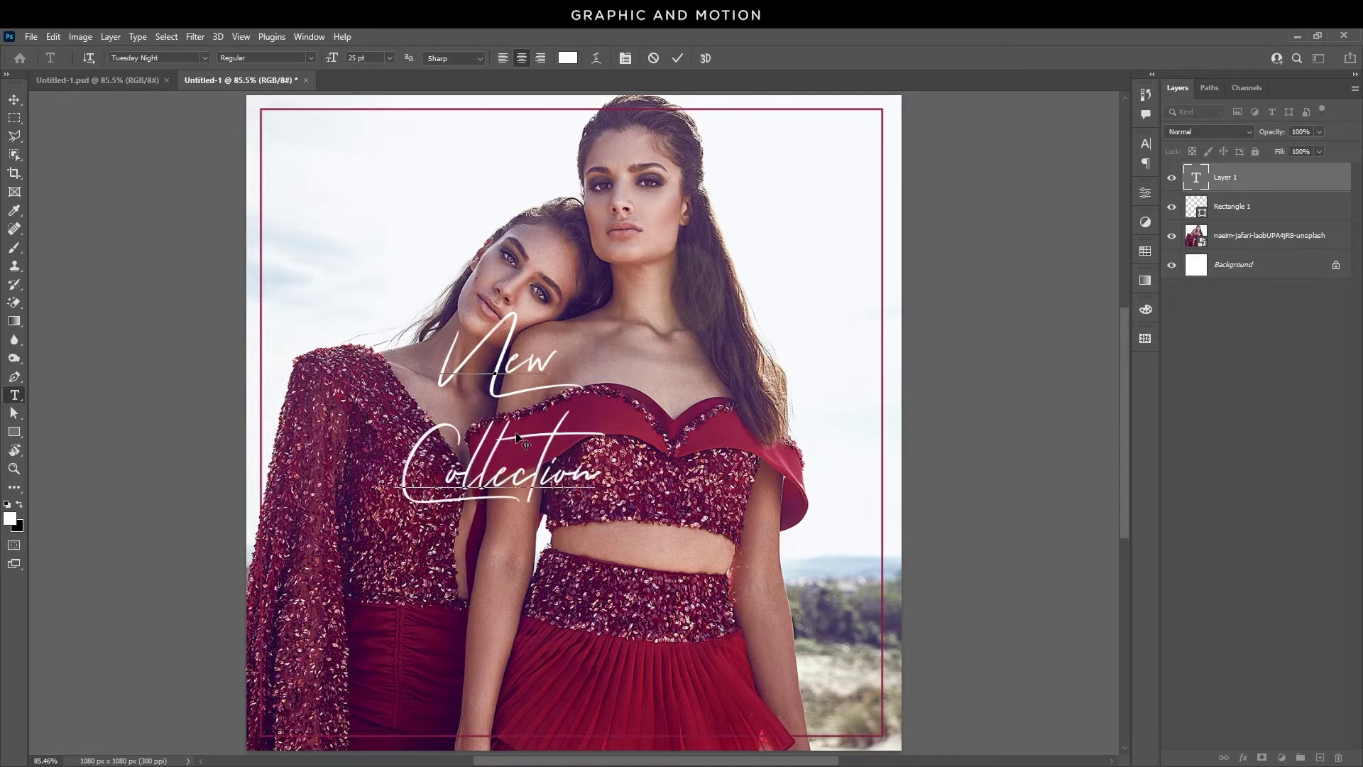
Move the "New Collection" text about 112 px right and 34 px up, and deselect it
click(9, 99)
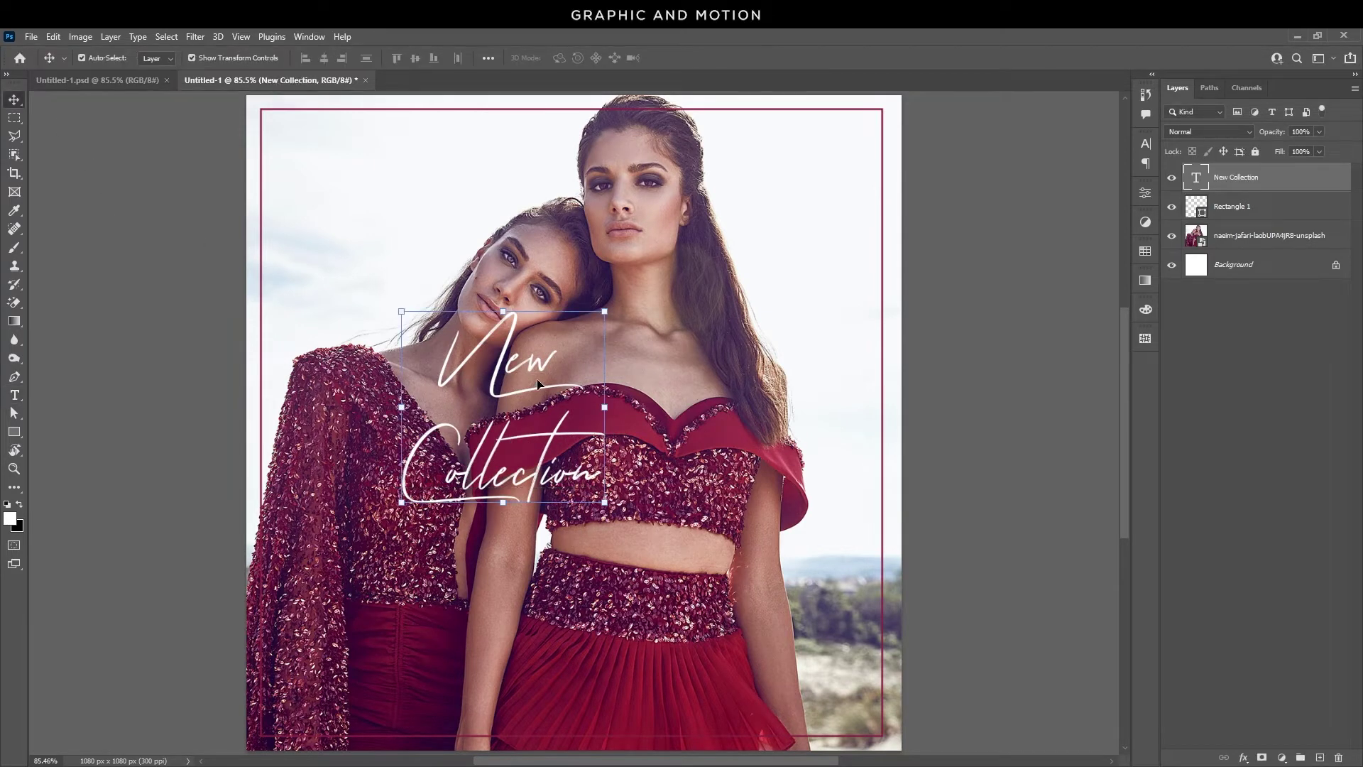
drag(534, 368, 597, 349)
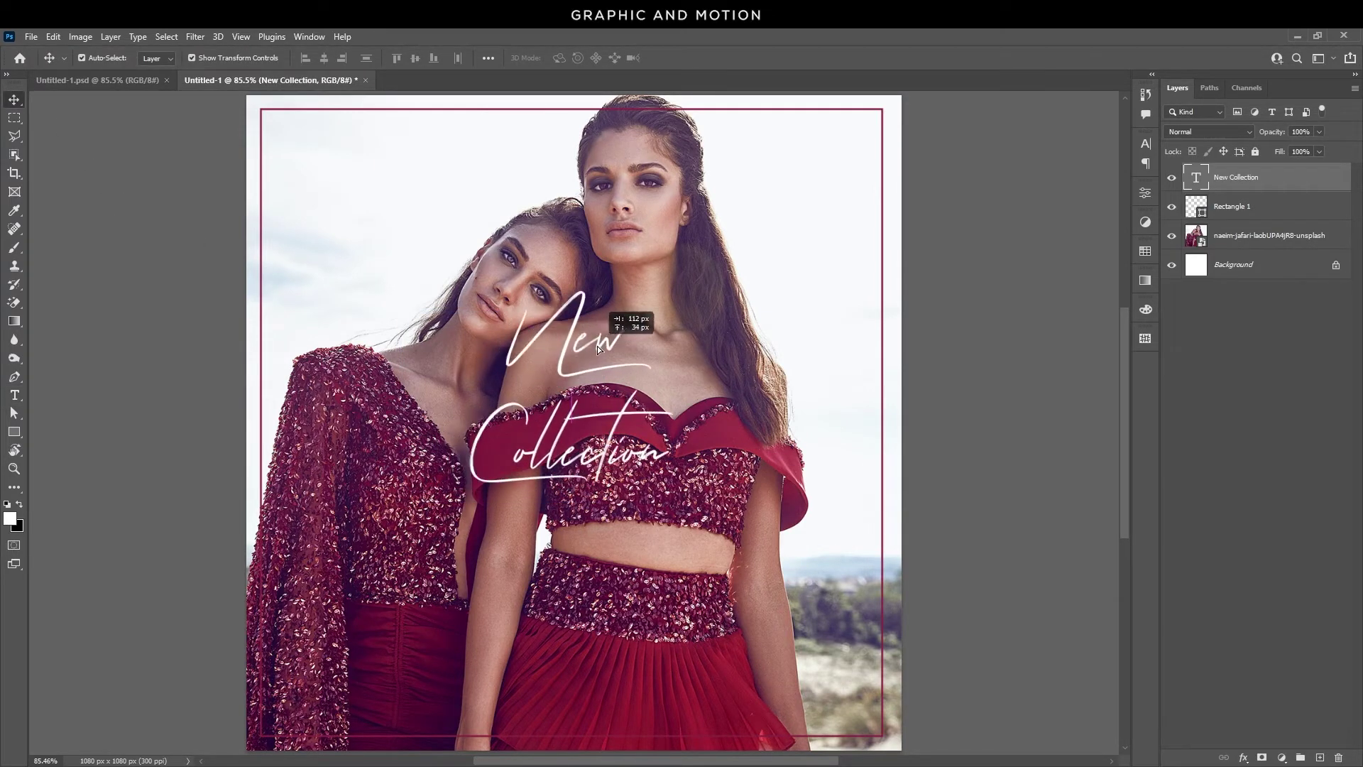
click(1049, 324)
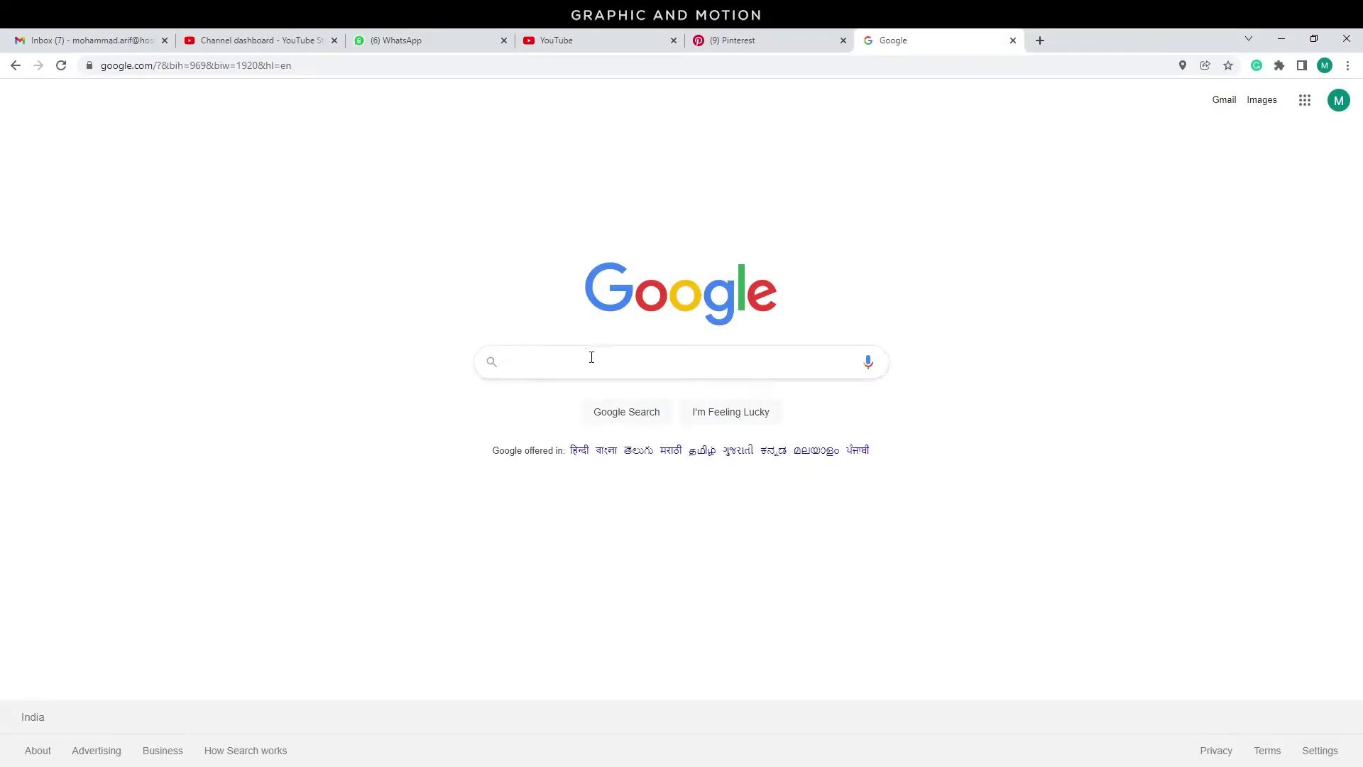
Search Google Images in the browser for "ripped paper texture png" and choose a torn paper image
text(ripp)
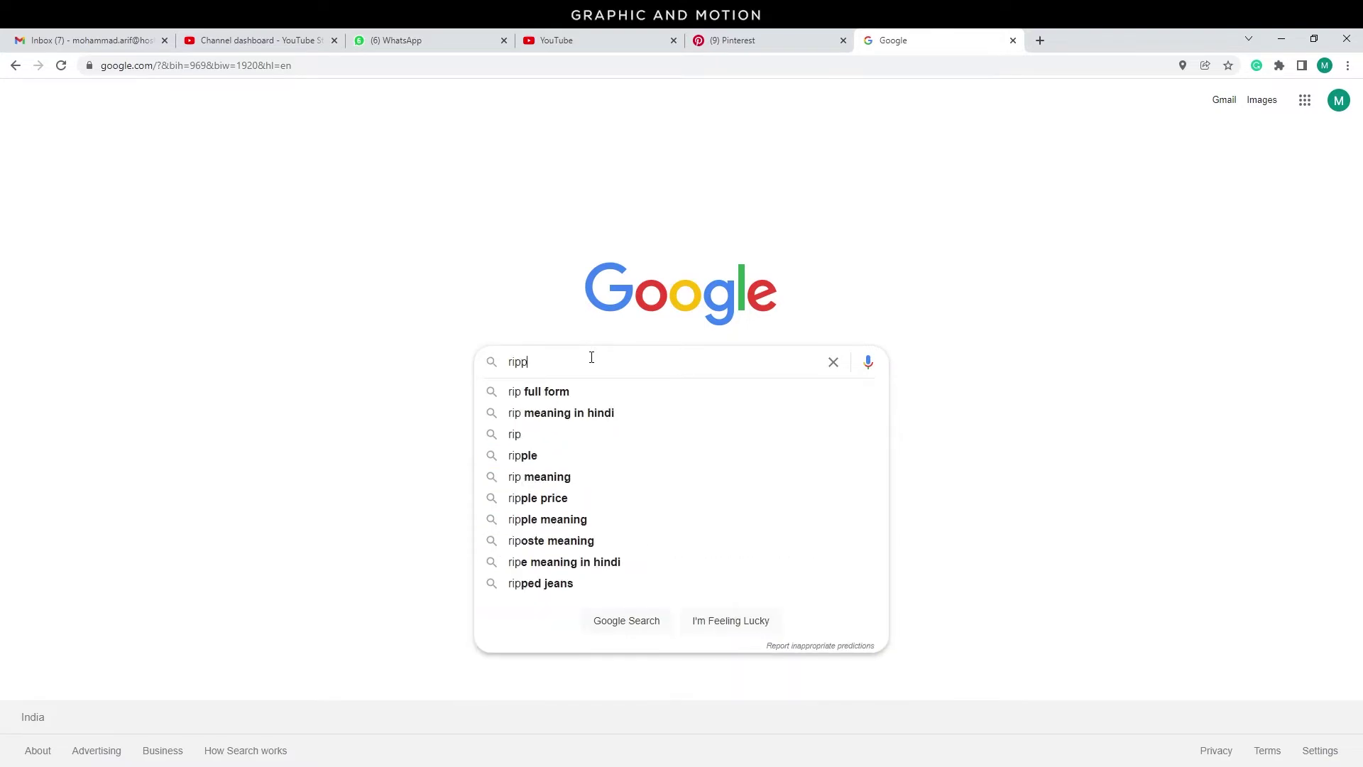
text(ed paper )
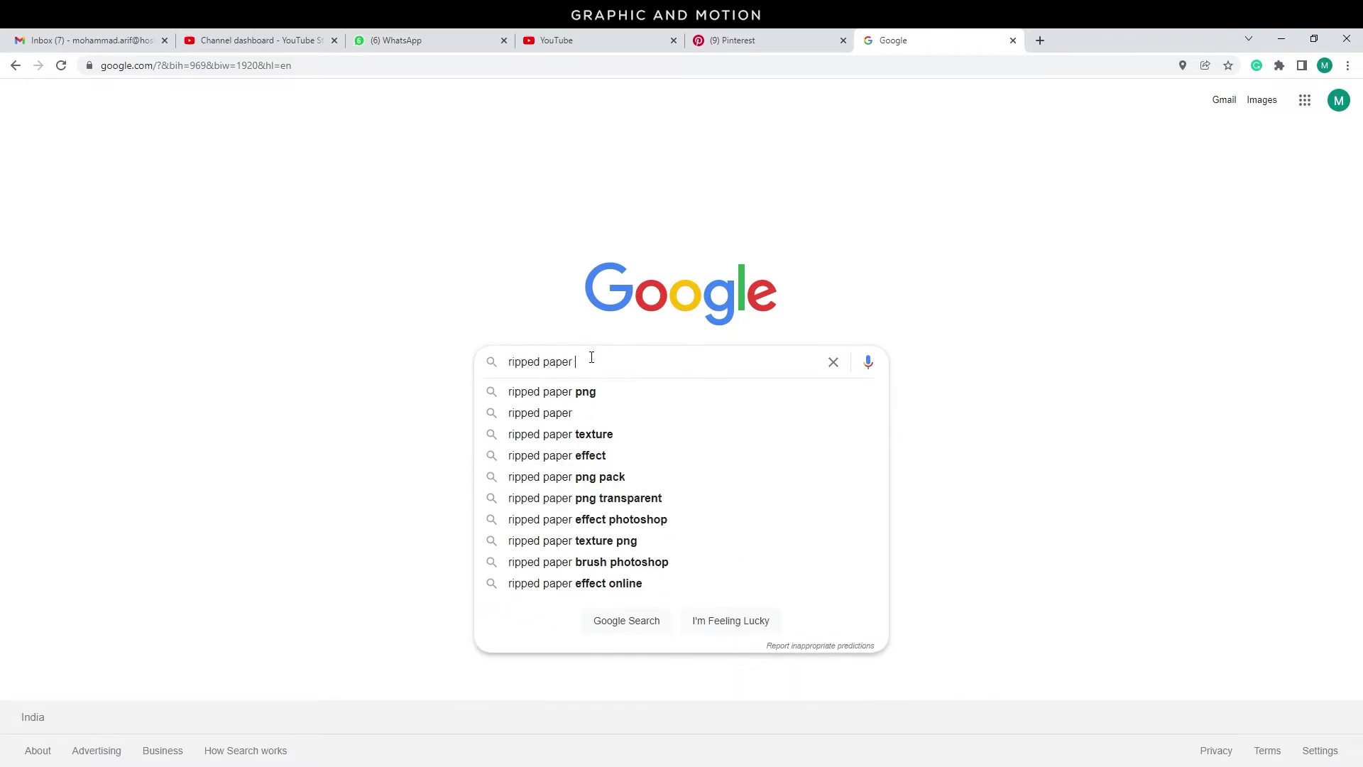
text(texture png)
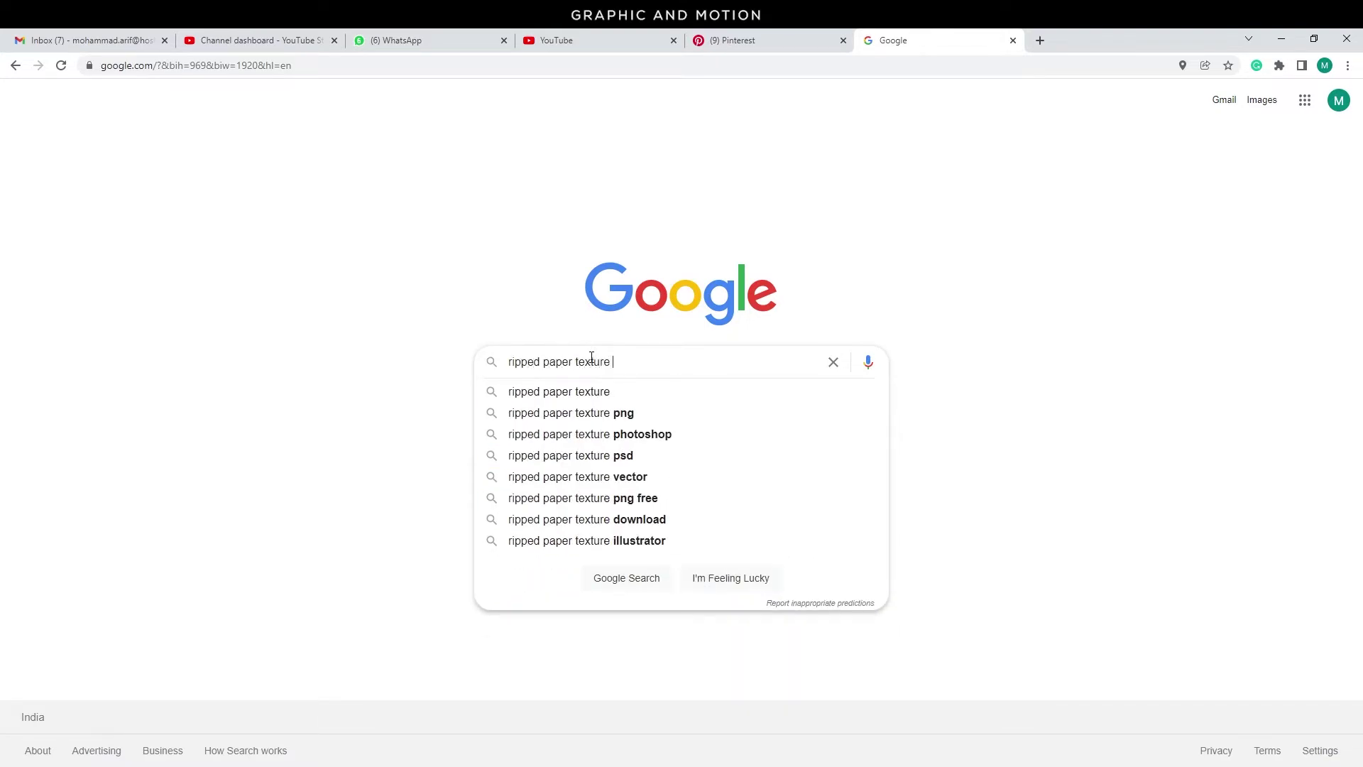
key(Return)
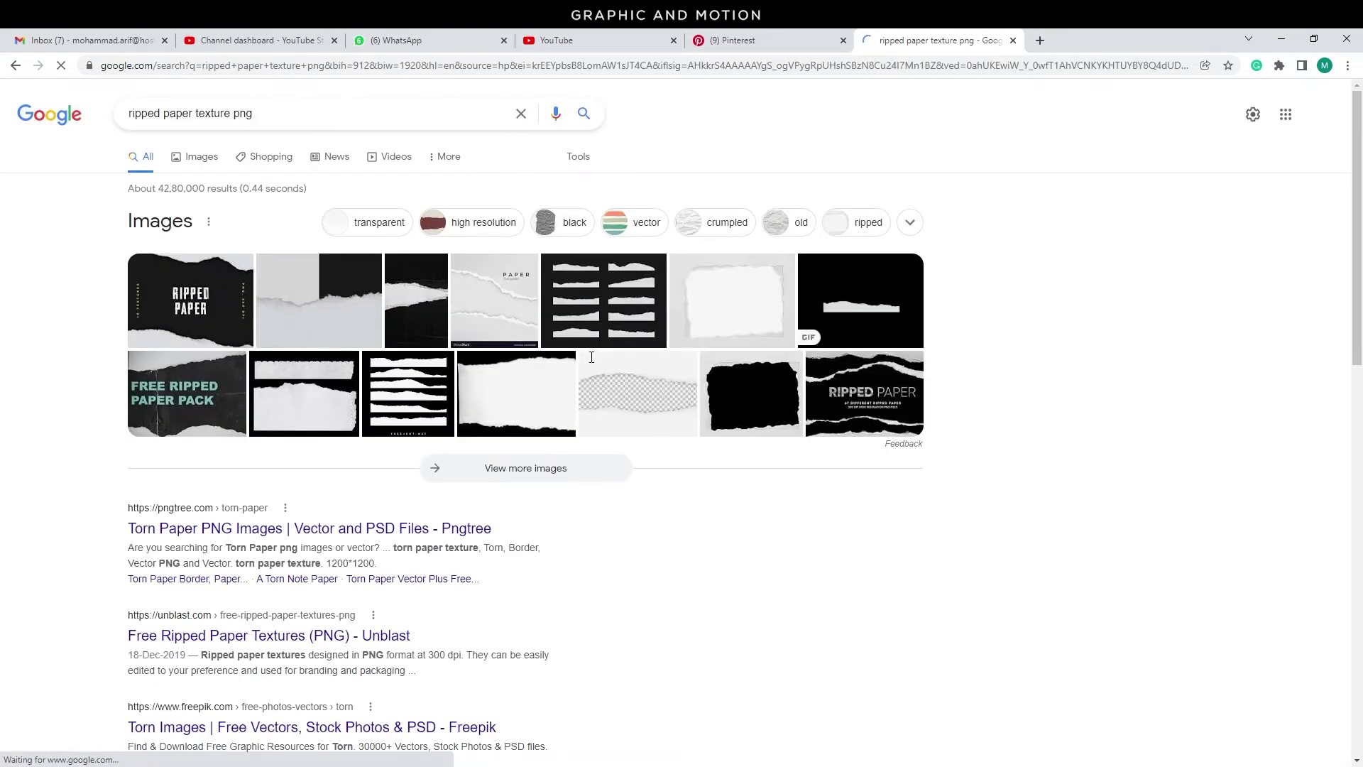
click(203, 169)
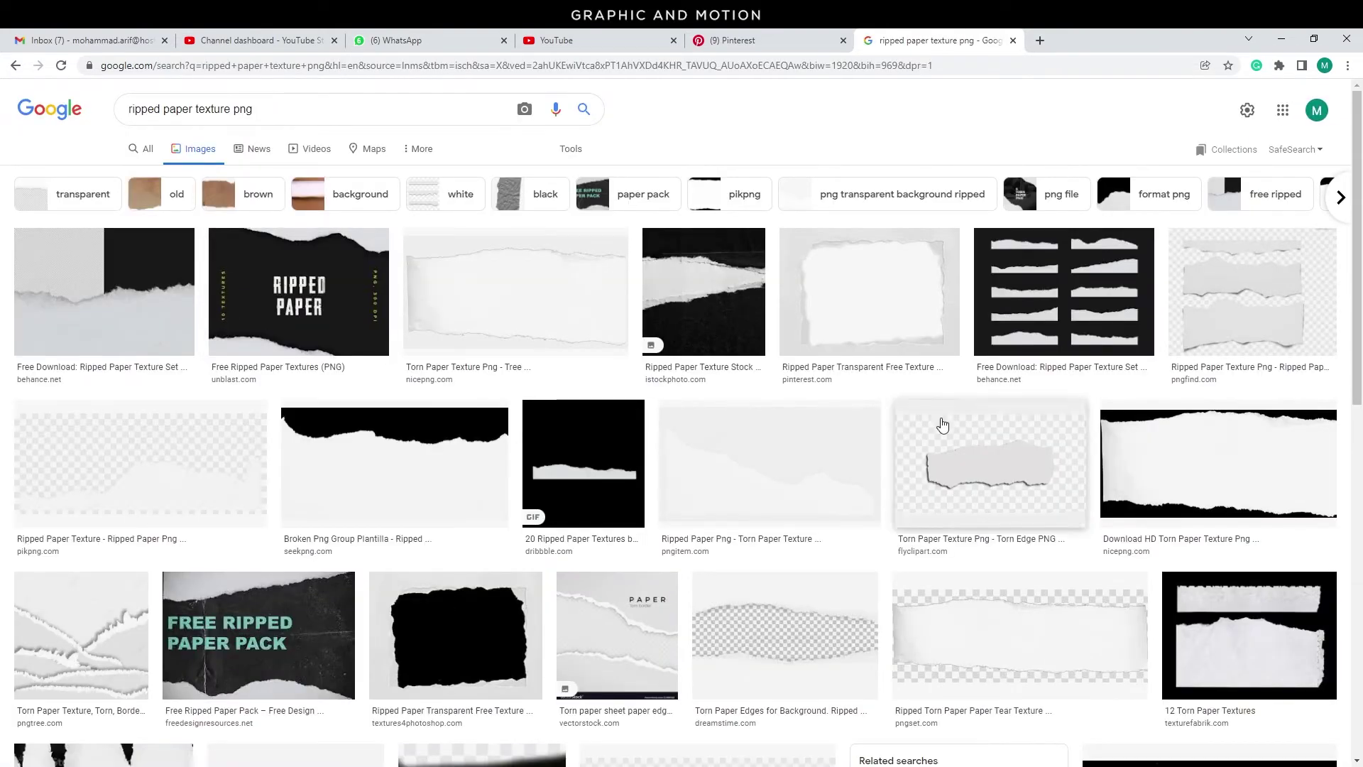
click(1203, 469)
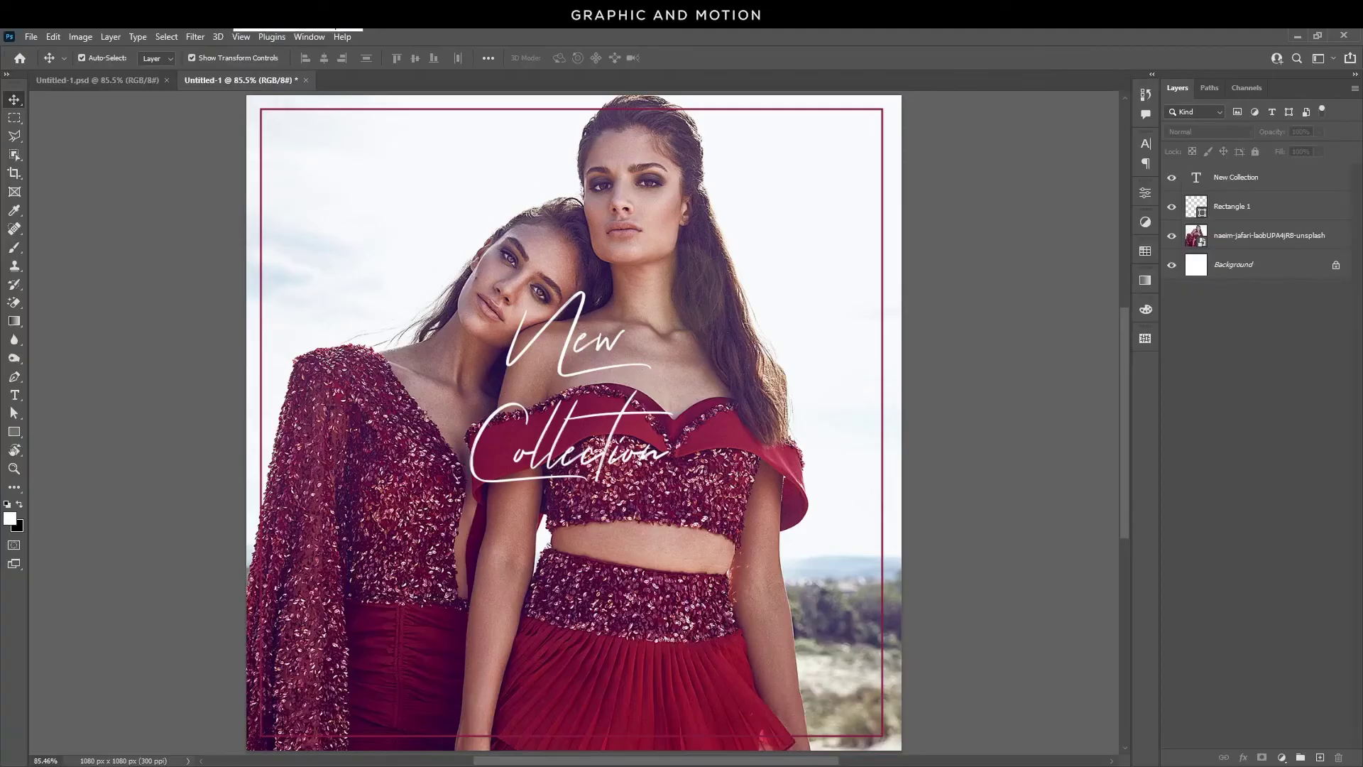
Place the ripped paper image 4 B in the Photoshop document, enlarge it slightly and position it across the lower part of the photo
drag(720, 412, 765, 520)
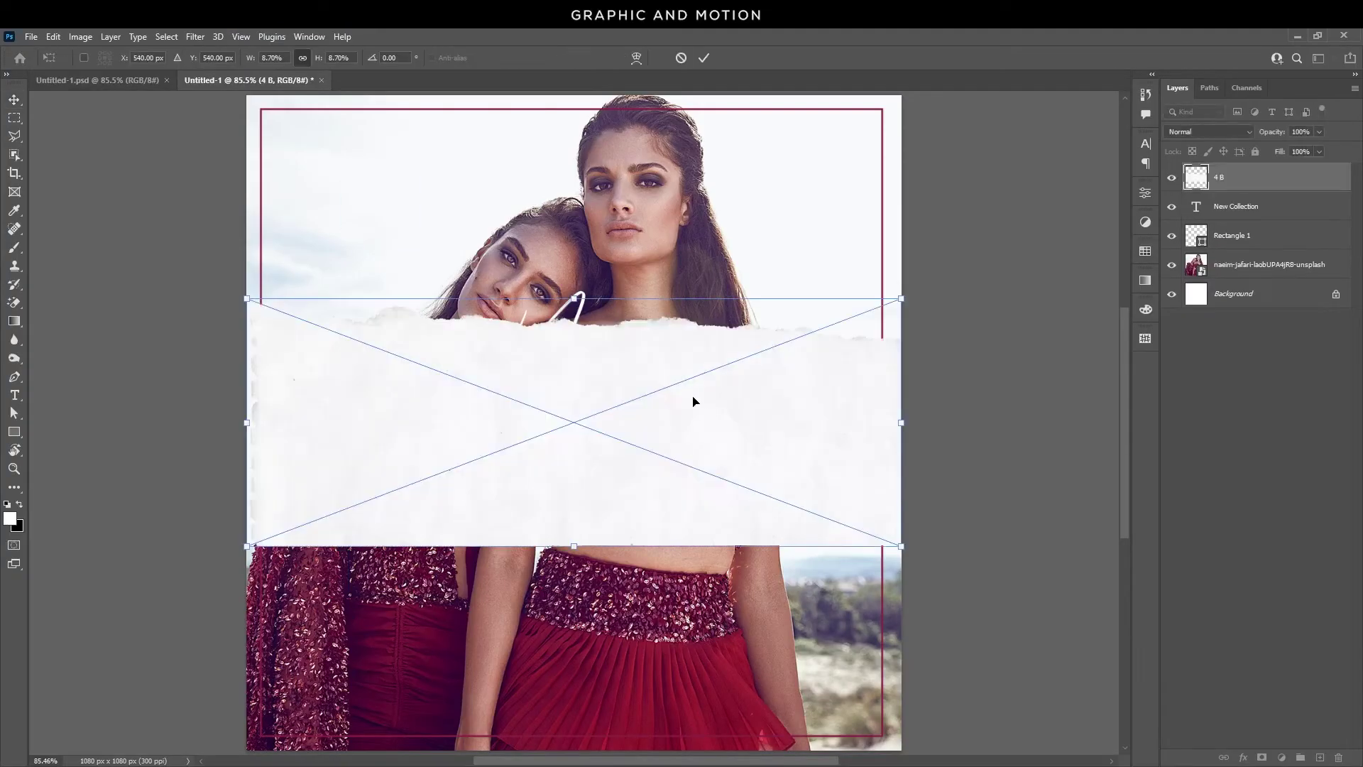
key(Return)
drag(702, 403, 708, 622)
drag(904, 522, 913, 513)
drag(839, 620, 815, 623)
key(Return)
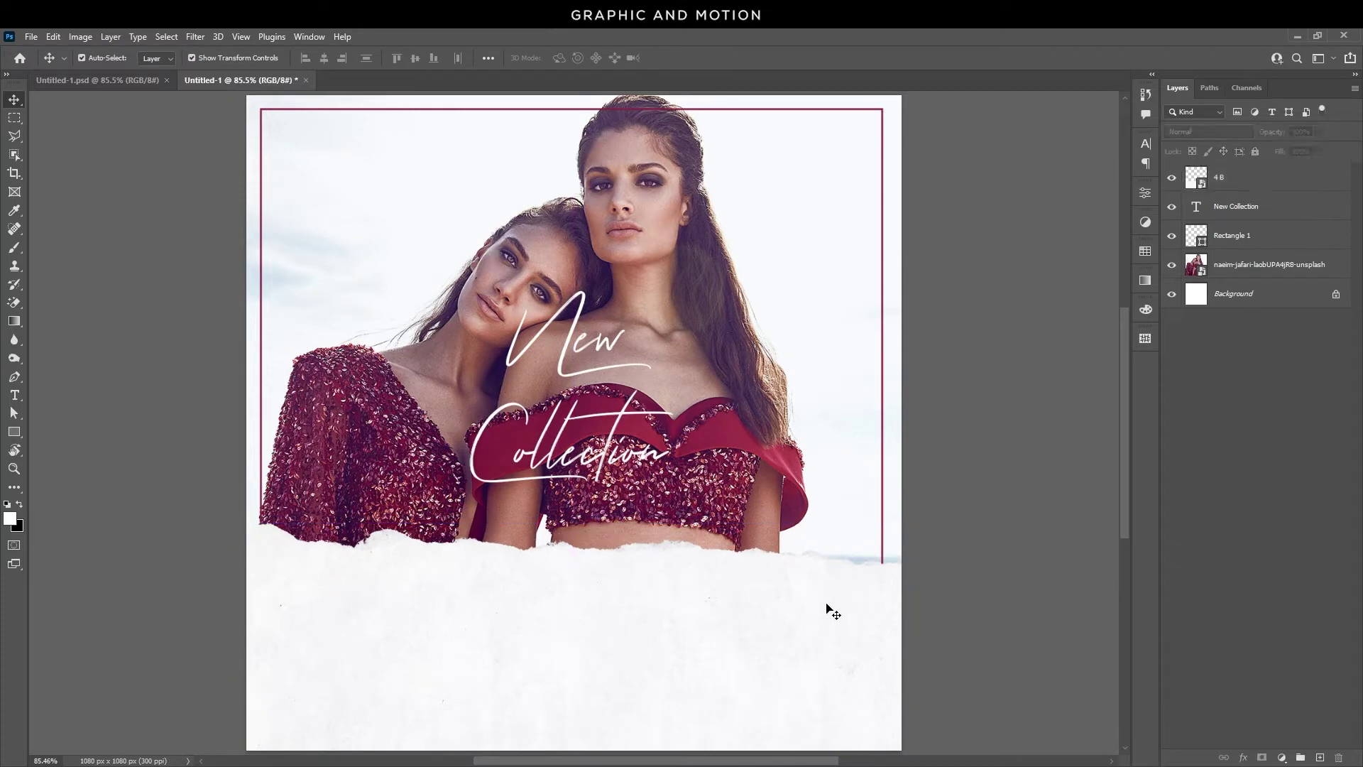
Add a drop shadow to the 4 B ripped paper layer and set its colour to dark maroon 410315
double_click(1338, 179)
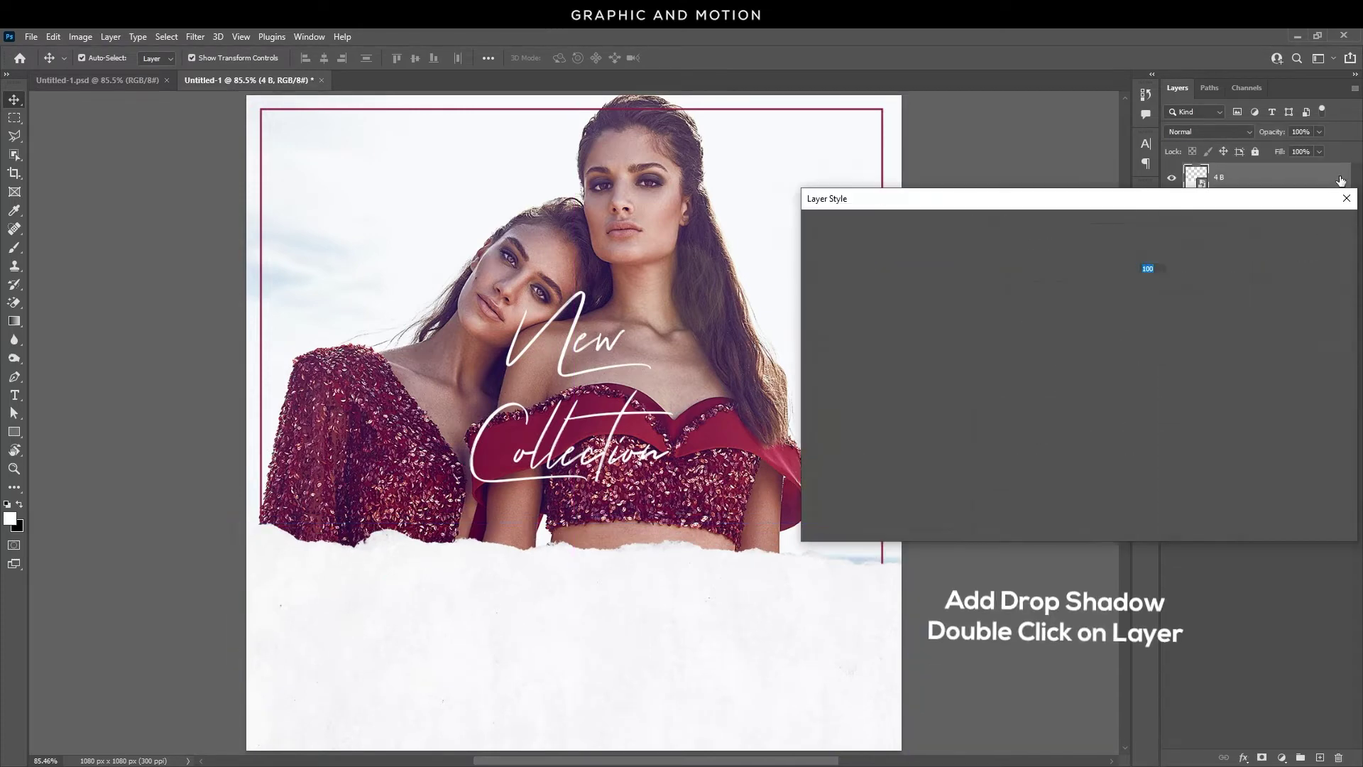
click(903, 472)
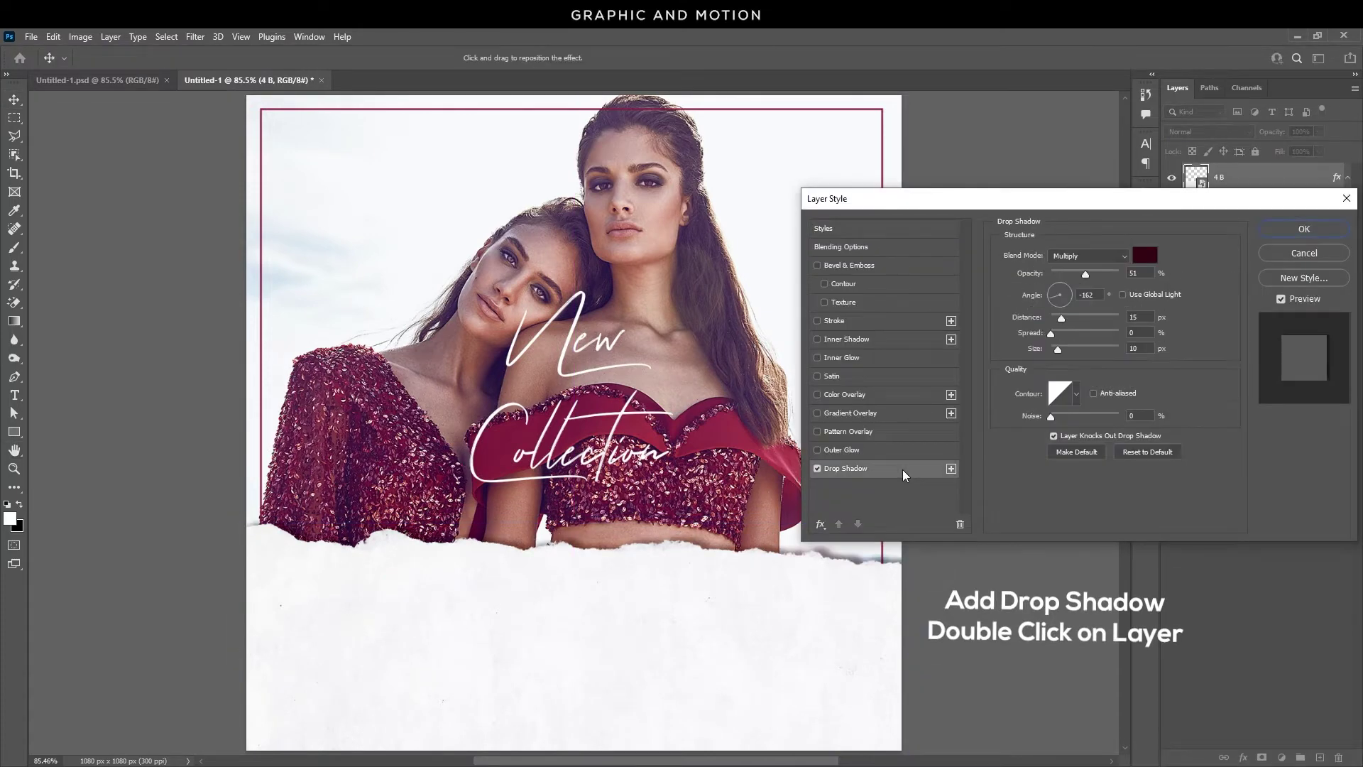
click(1144, 256)
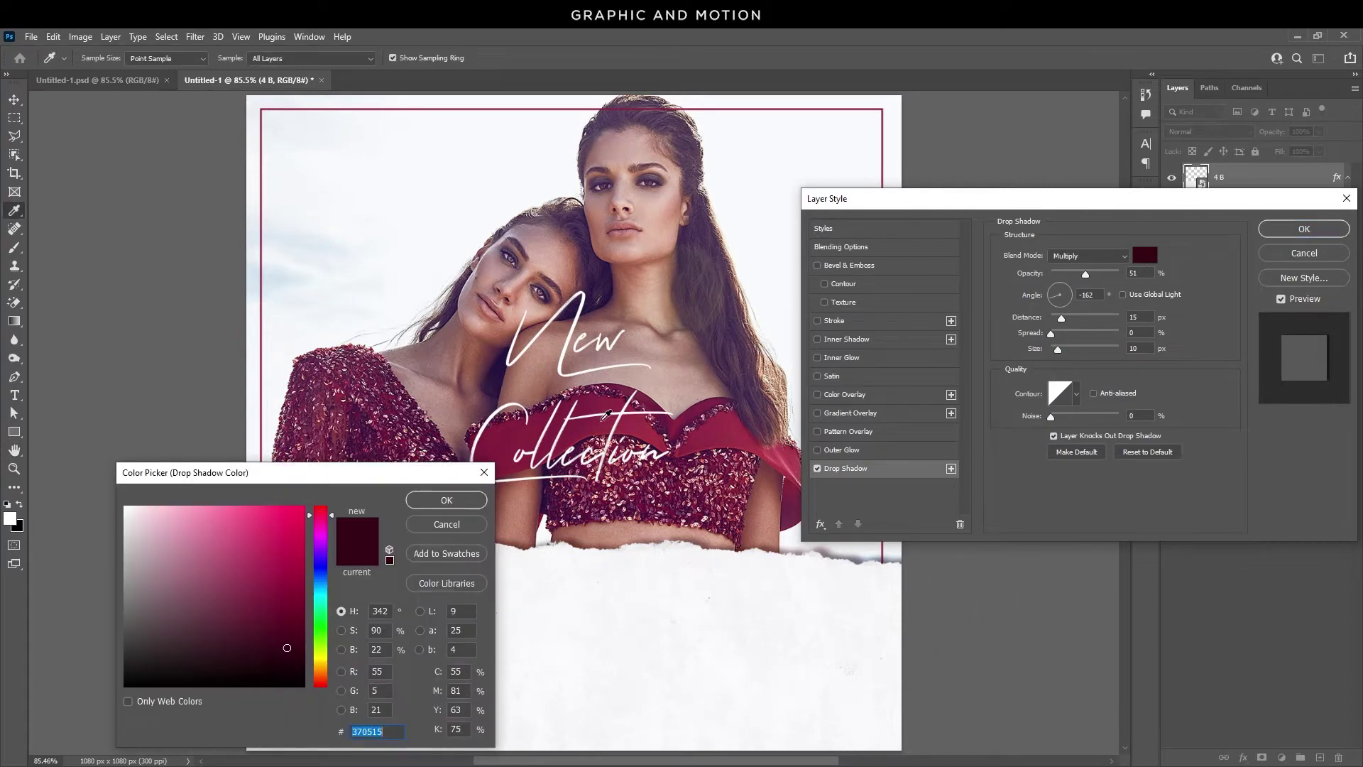
click(604, 417)
drag(258, 589, 295, 642)
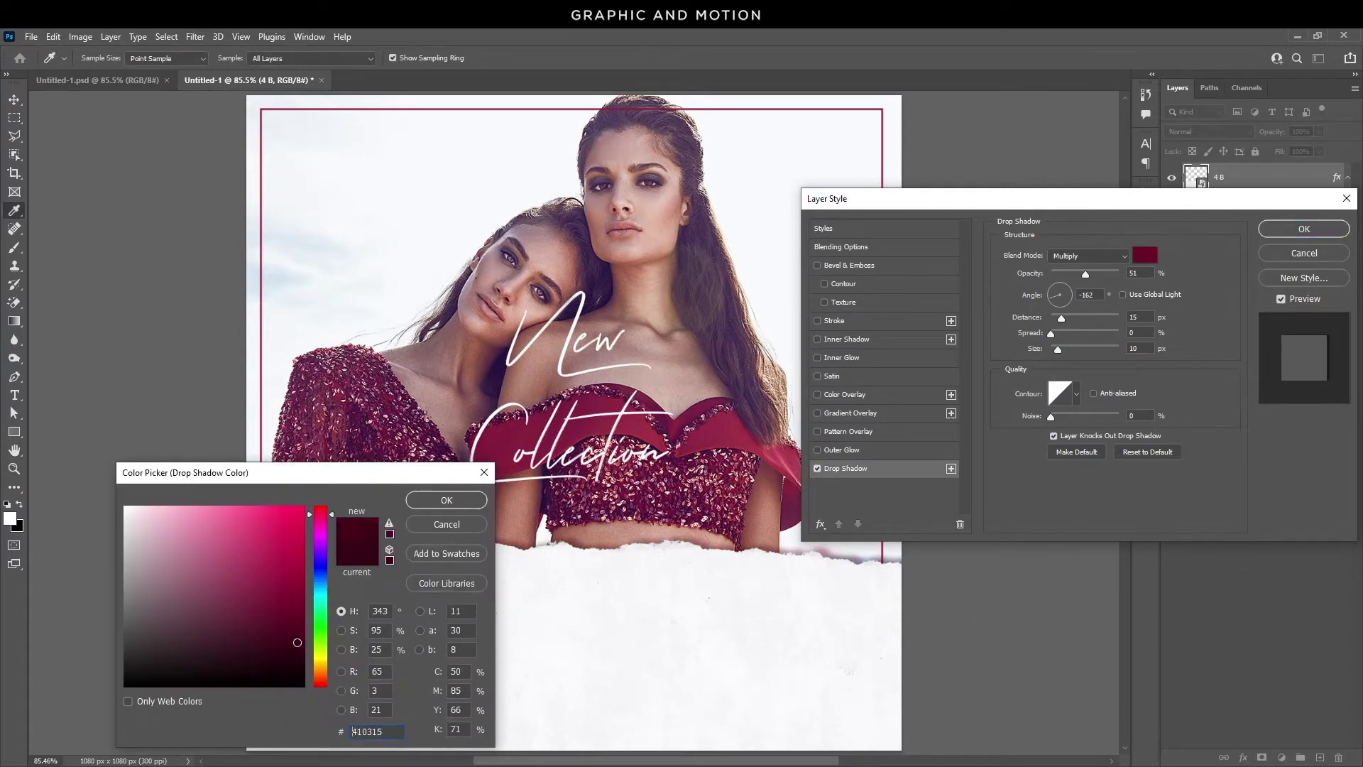
click(461, 503)
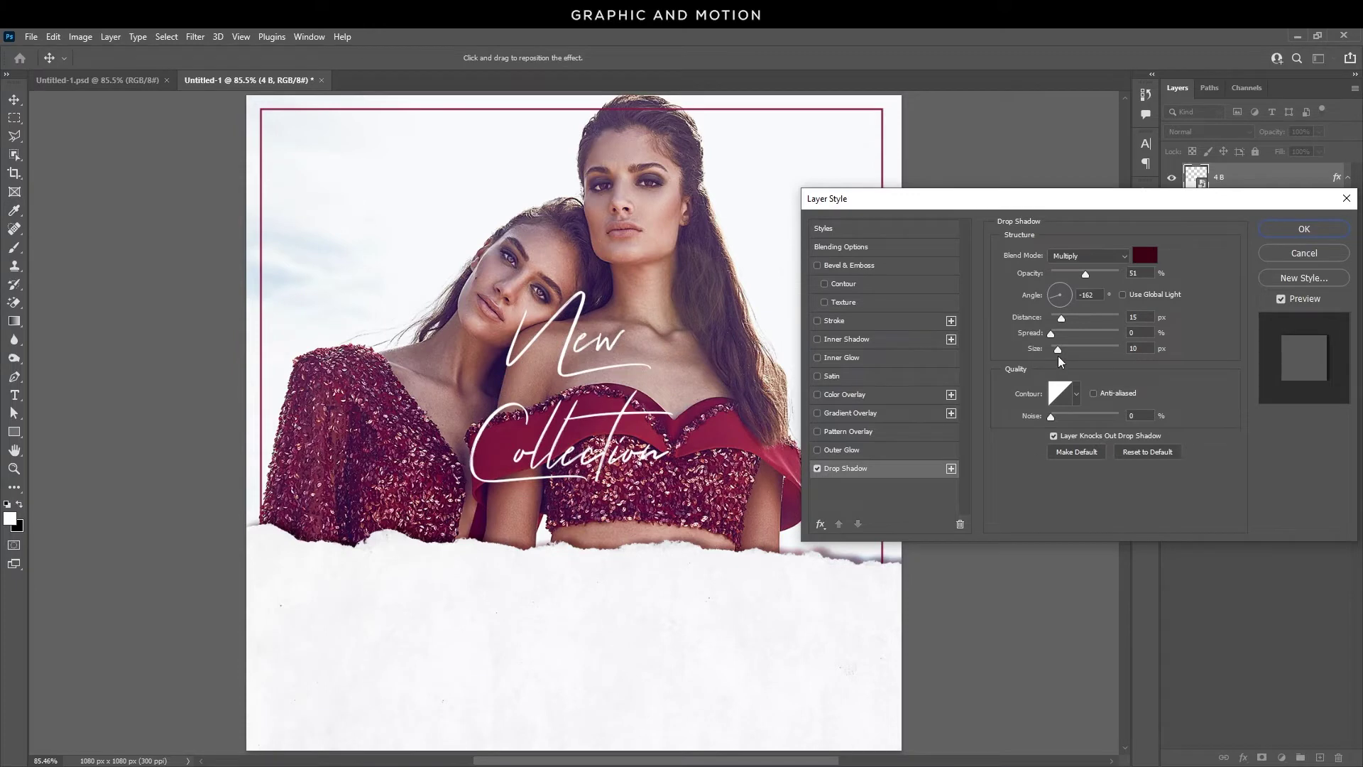
Set the paper's drop shadow to 50% opacity, -142° angle, 11 px distance and 10 px size, and apply it
click(1127, 273)
text(50)
drag(705, 546, 702, 545)
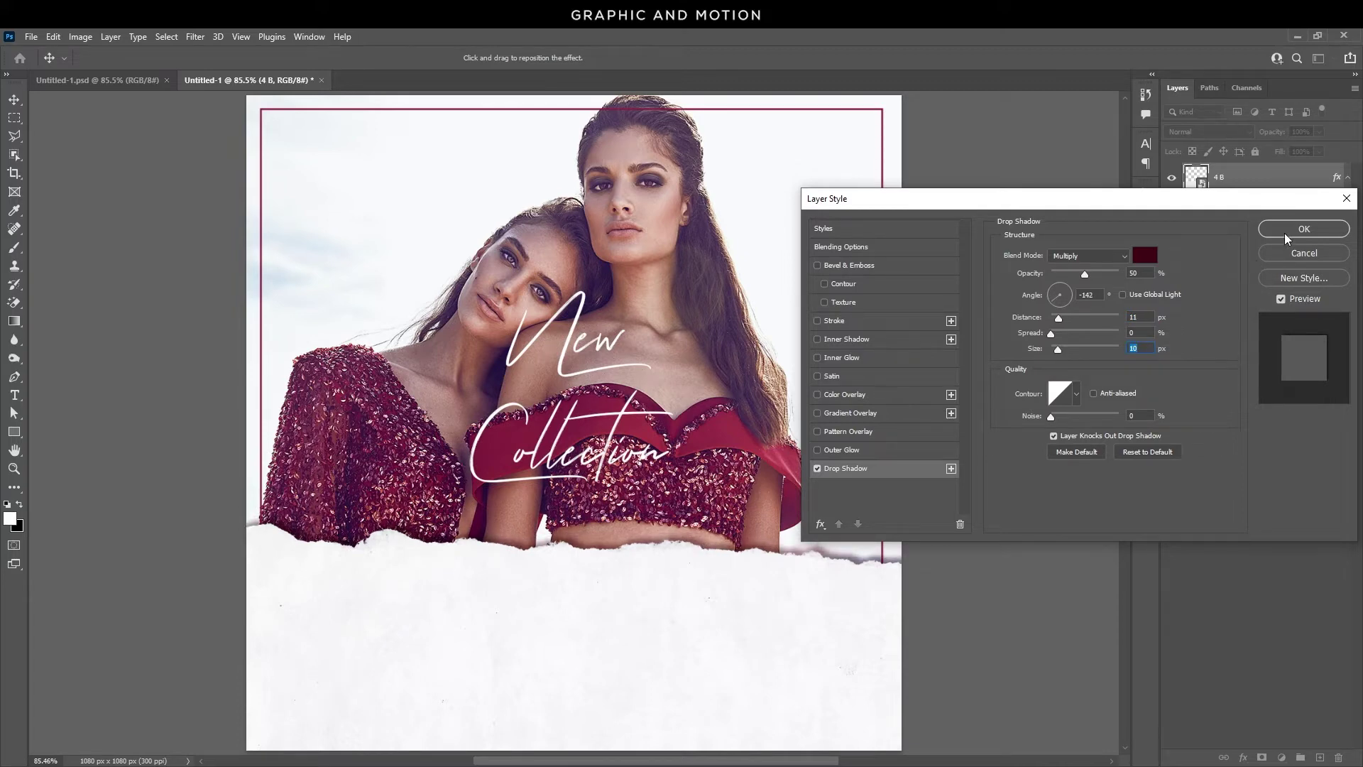
click(1286, 234)
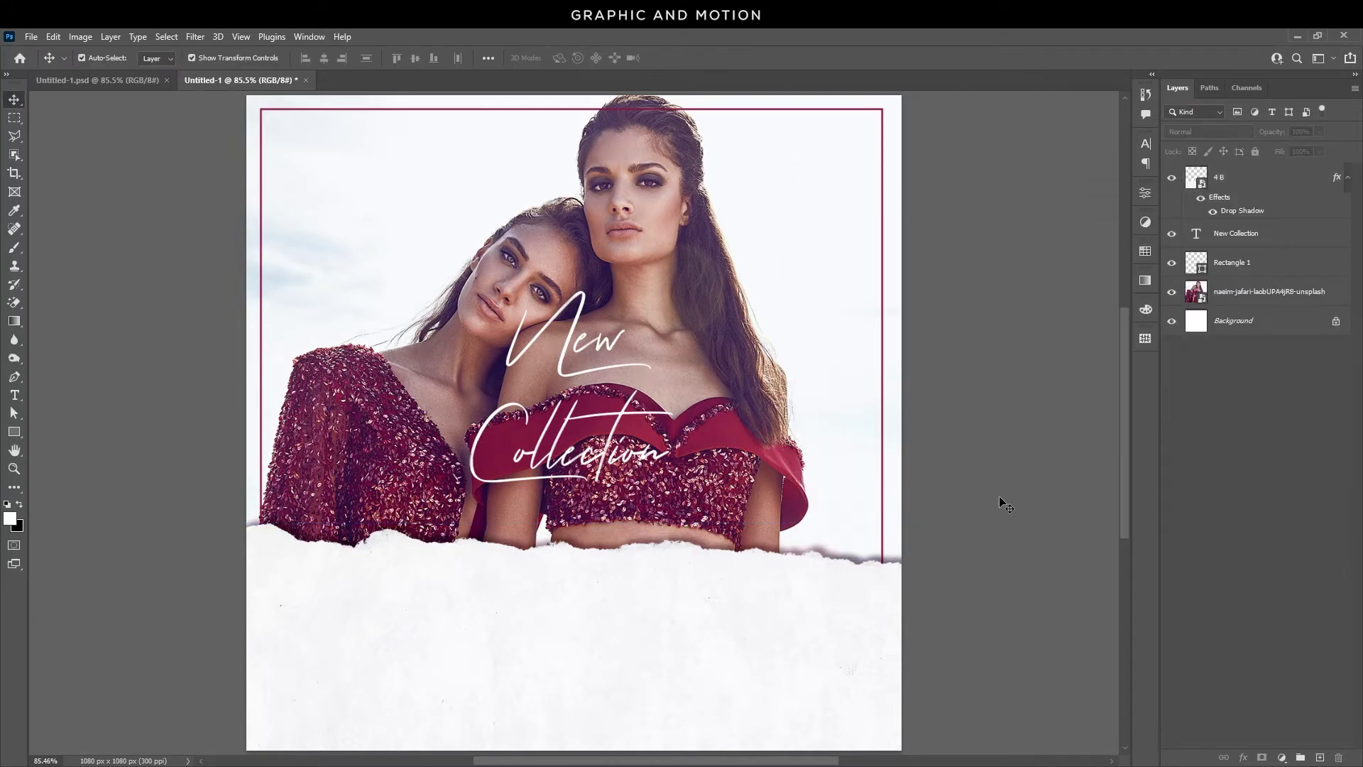
Set up horizontal type in Roboto Medium at 10 pt with the crimson 902c46 sampled from the dress
drag(14, 395, 75, 394)
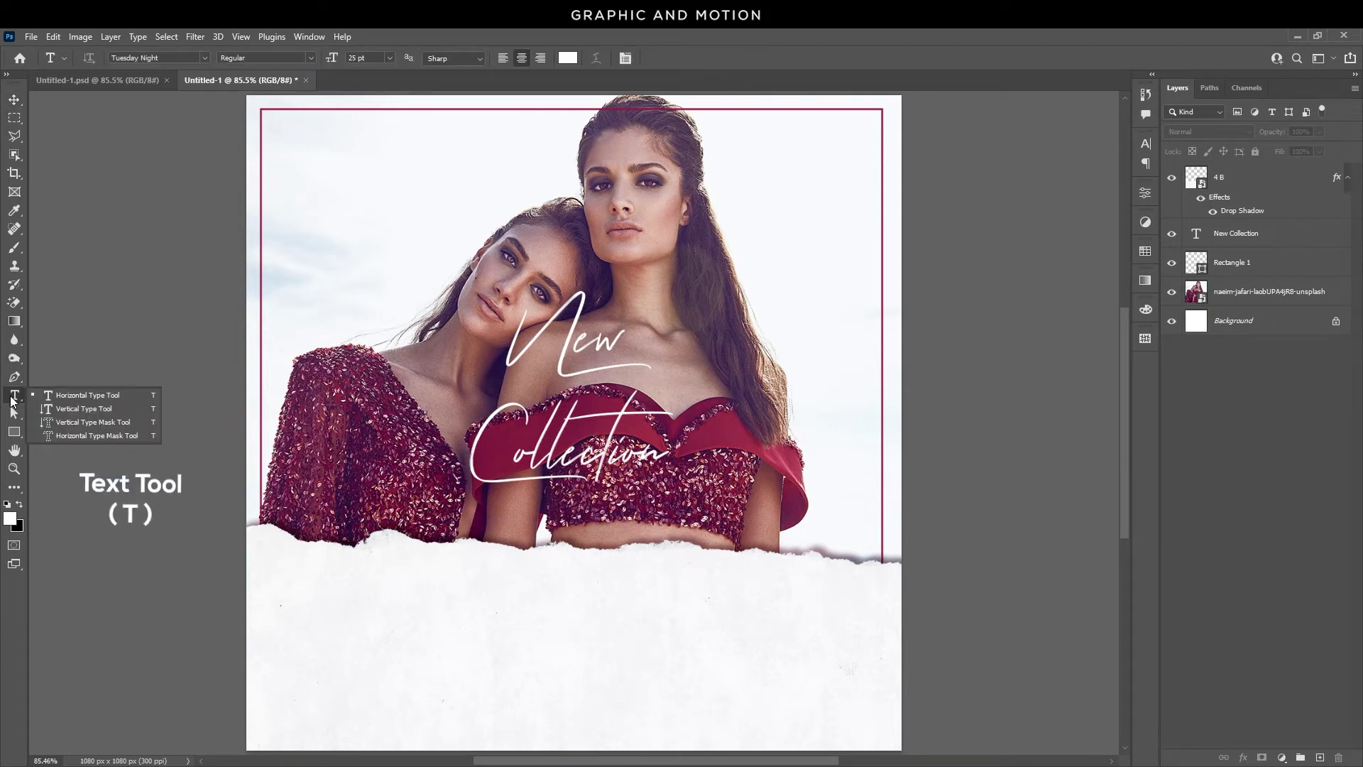
click(177, 59)
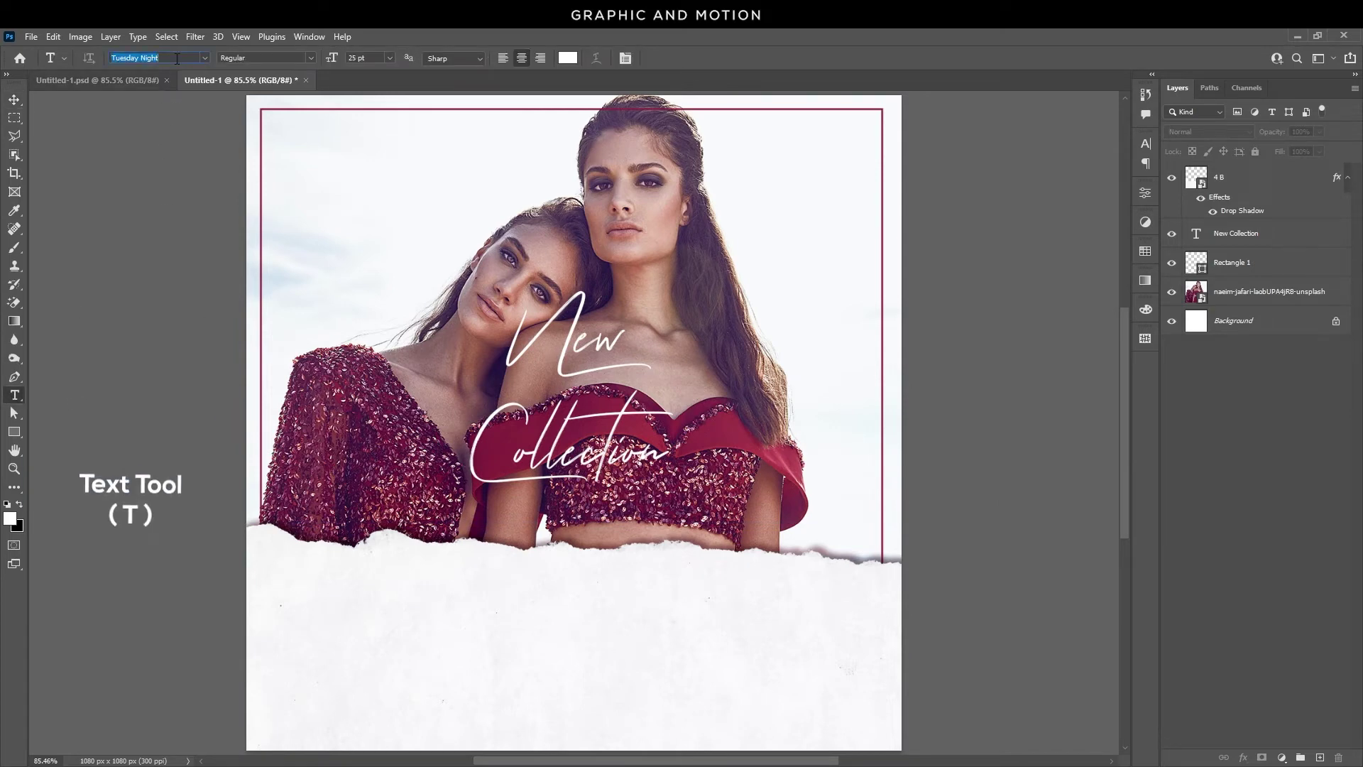
text(rob)
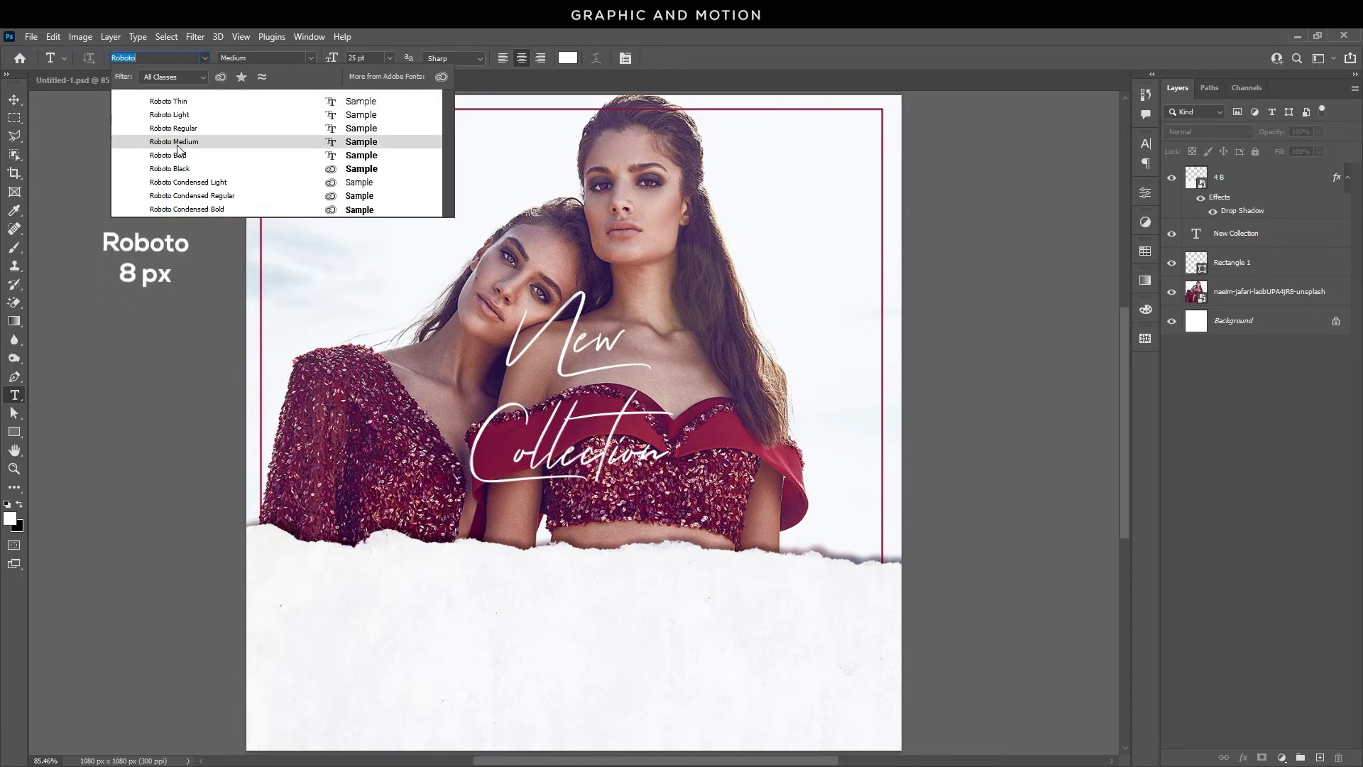
click(178, 145)
click(568, 58)
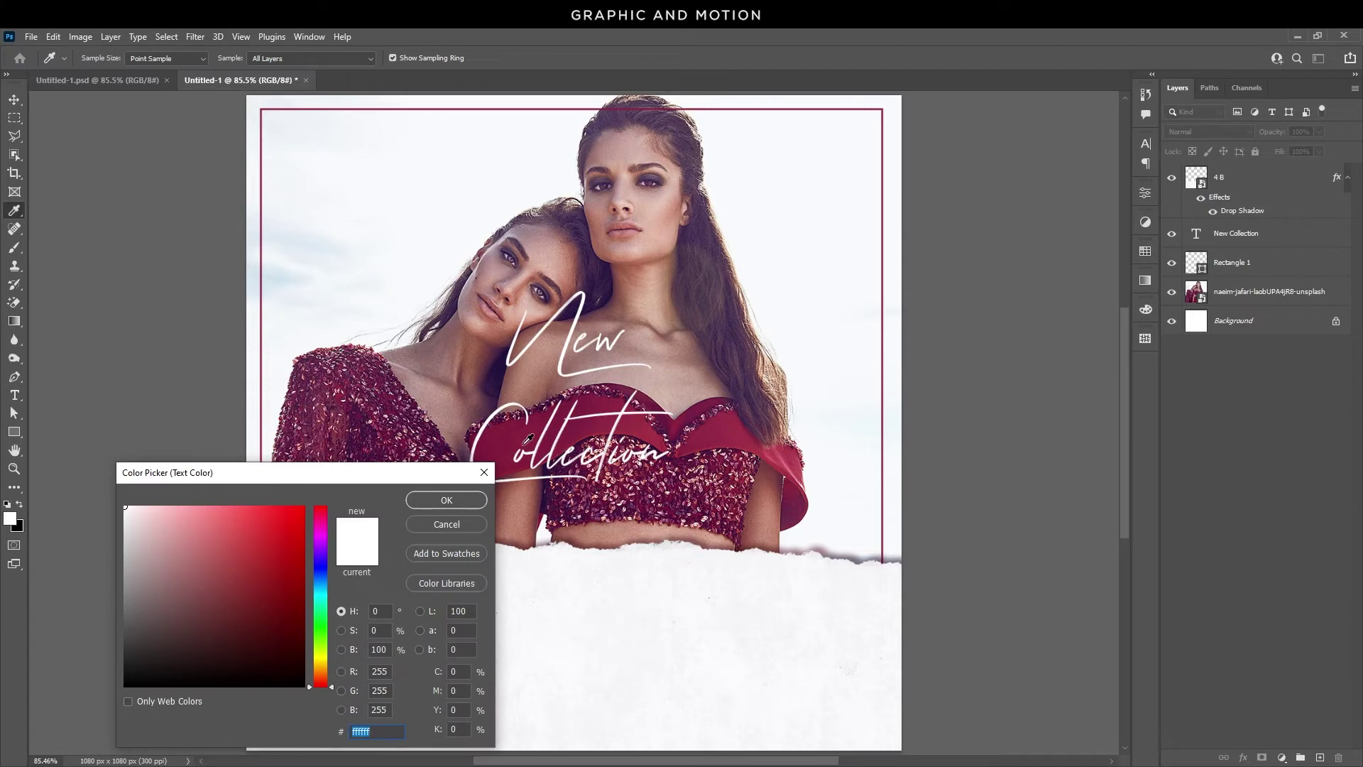
click(602, 419)
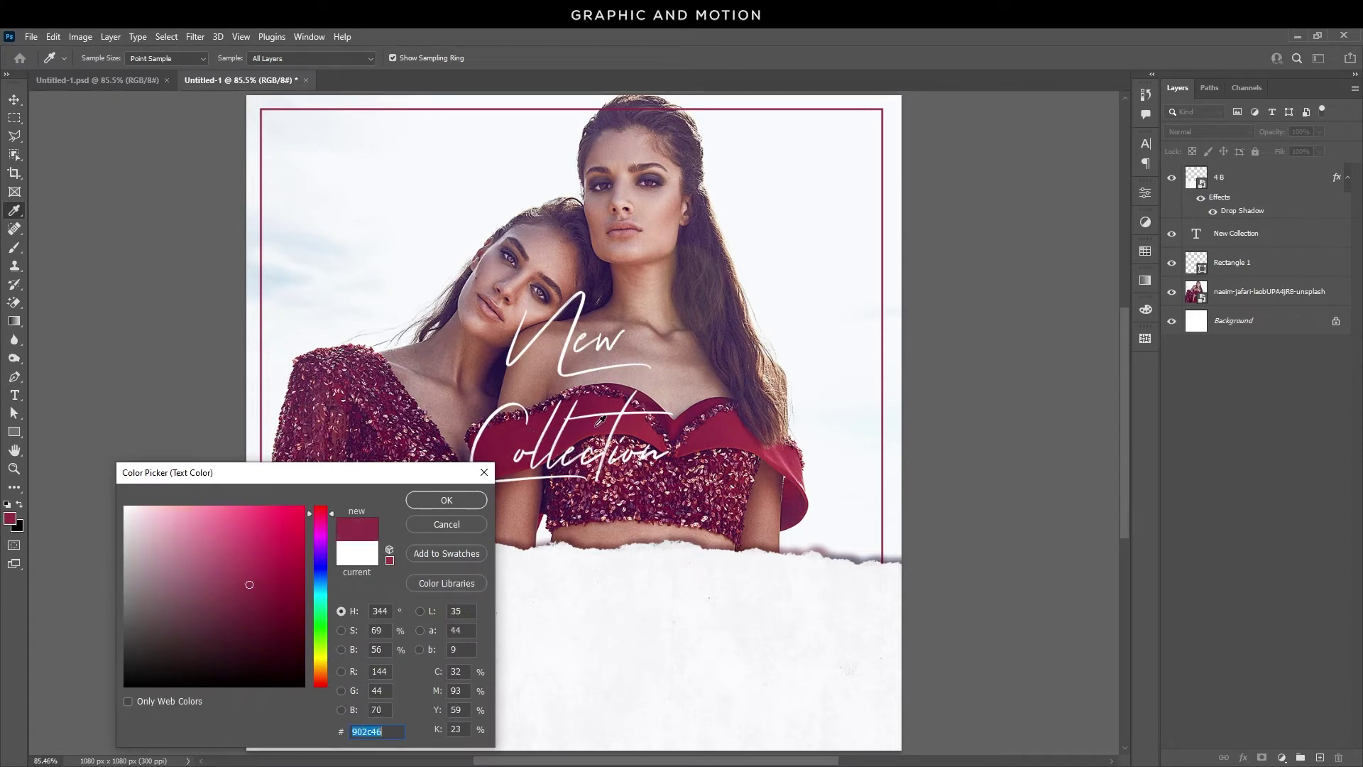
click(467, 496)
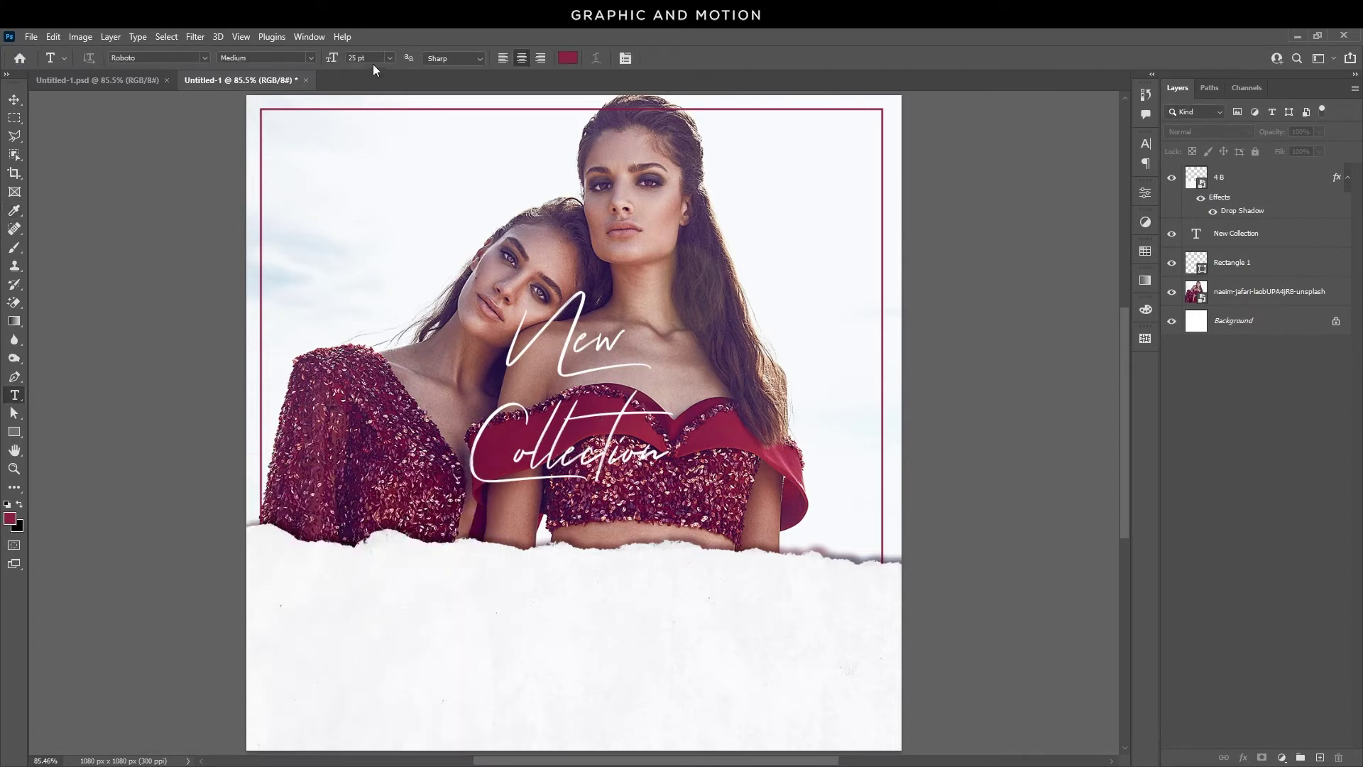
drag(373, 62, 343, 63)
Write "Don't miss out" on the white paper below the photo and format it in all caps
click(511, 595)
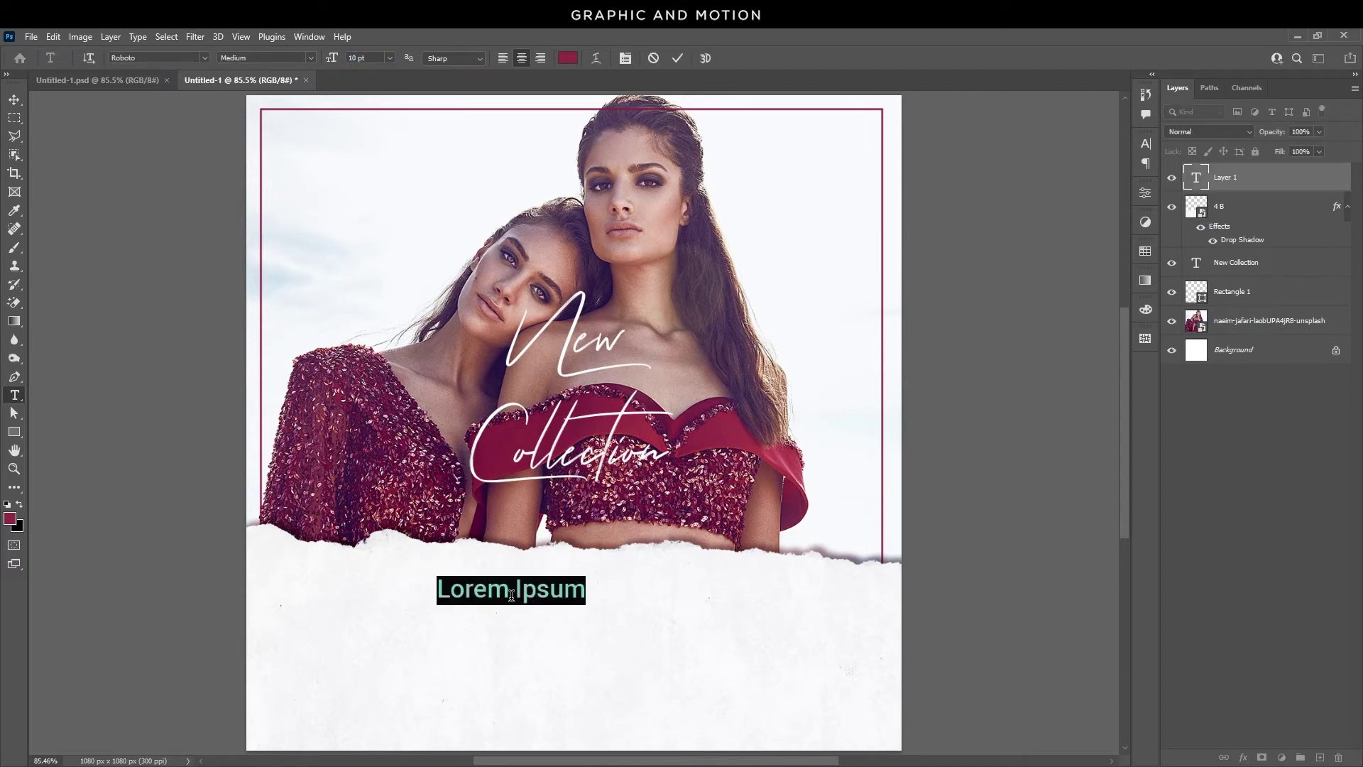
text(Don't miss out)
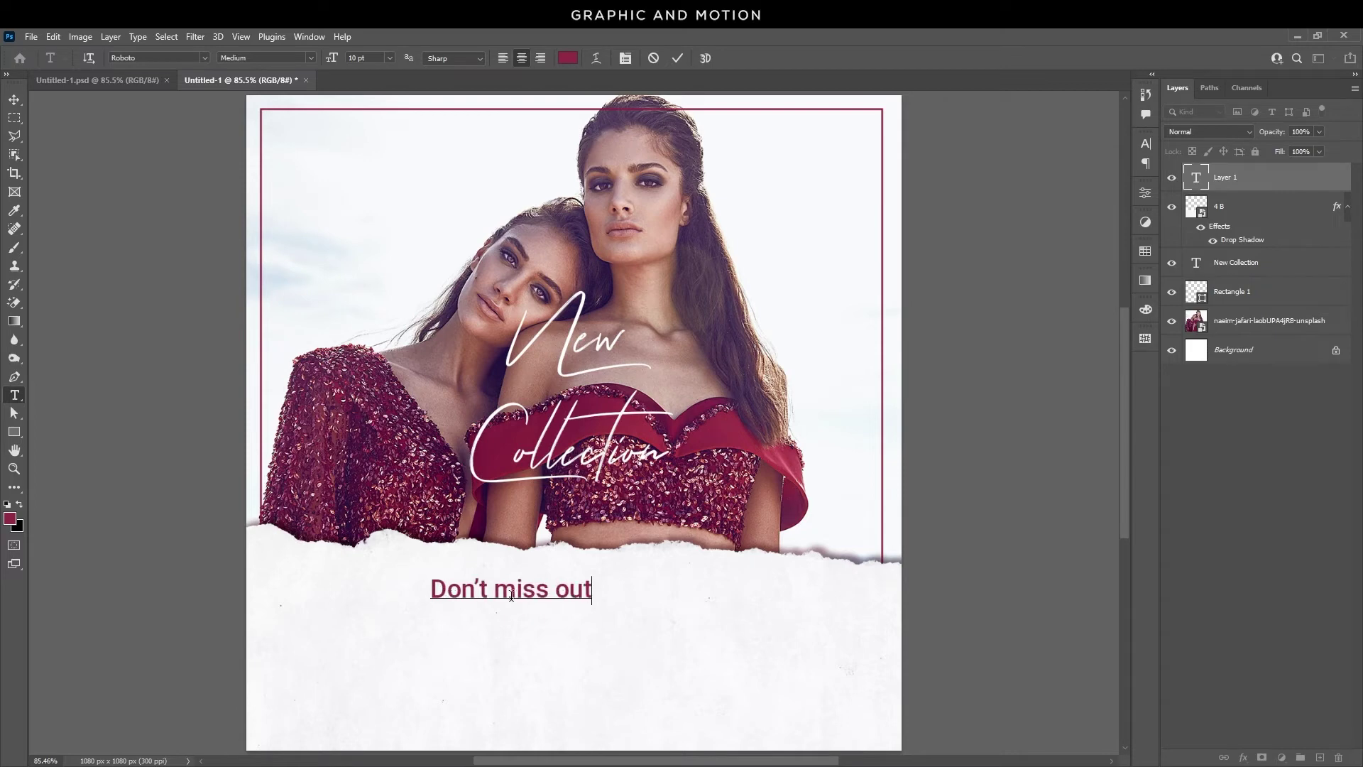
key(ctrl+a)
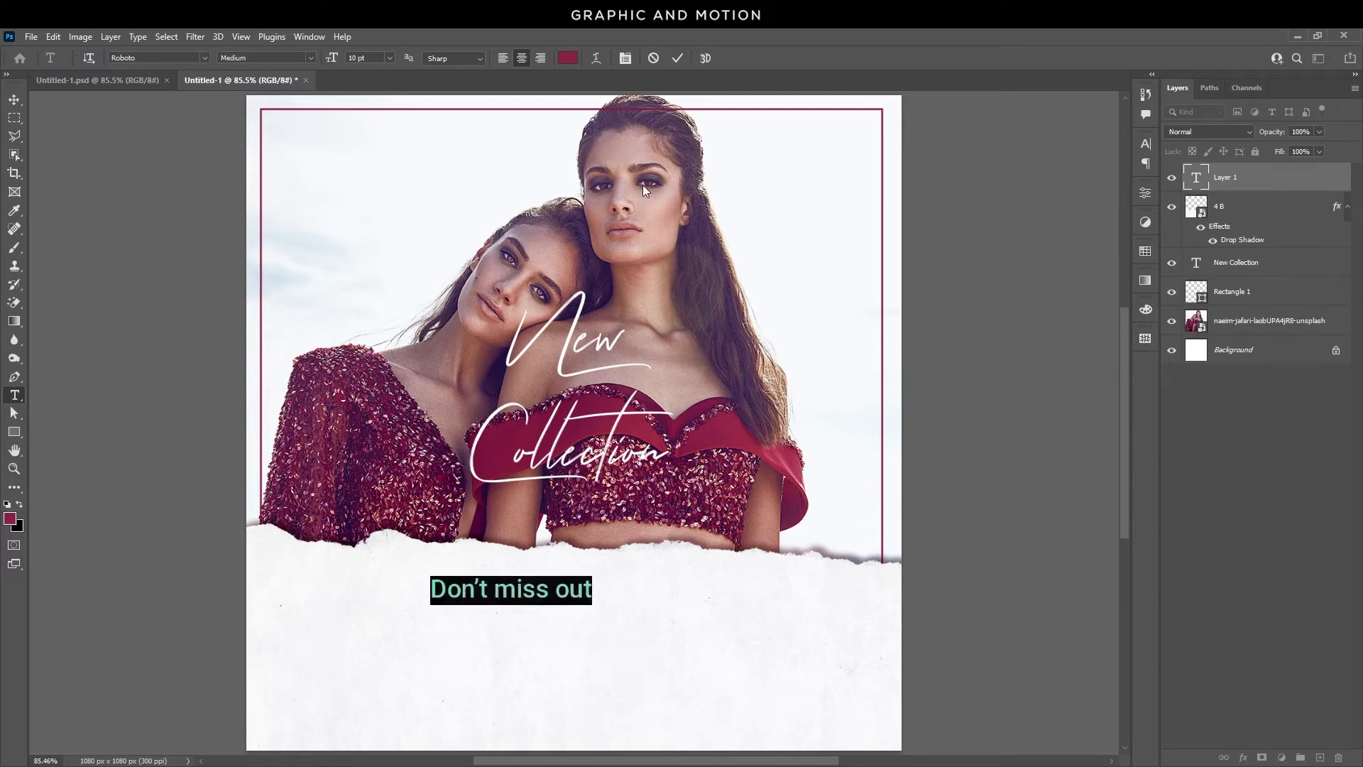
click(1150, 144)
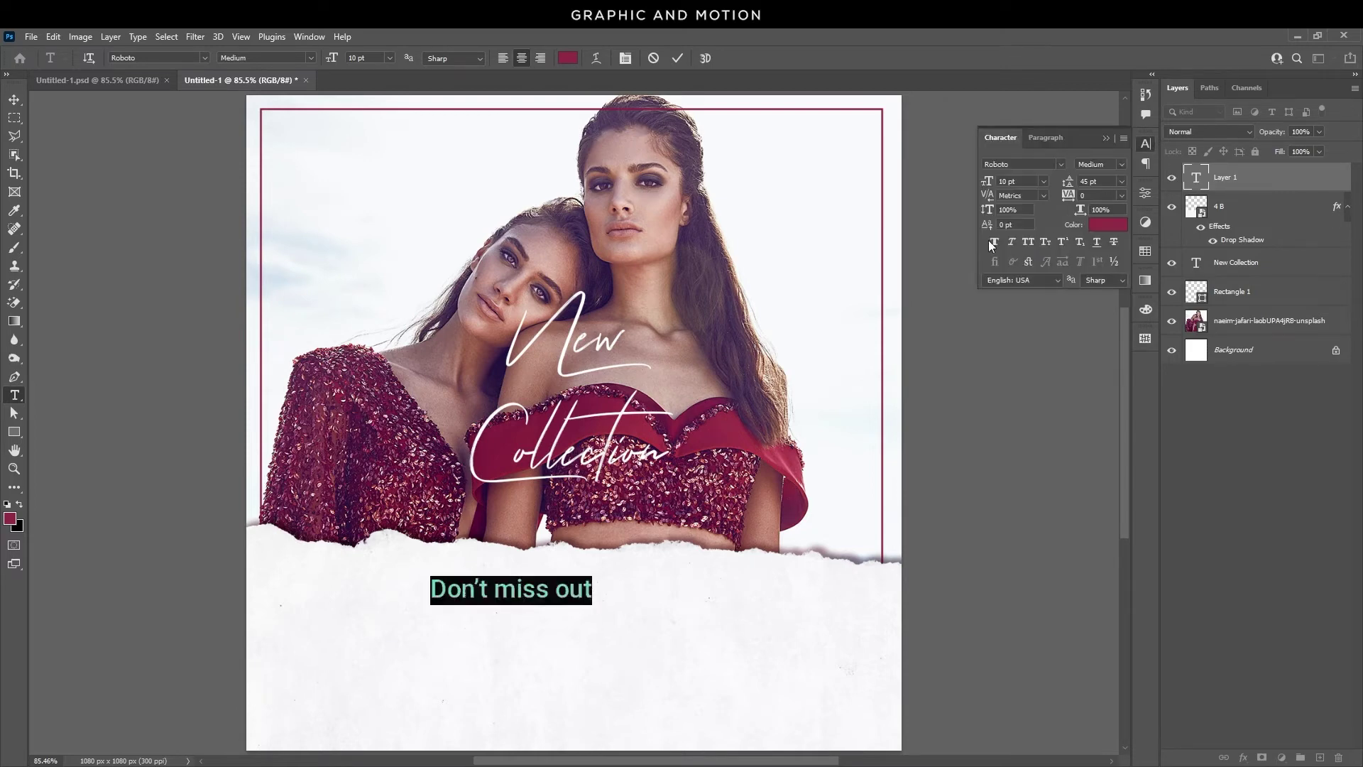
click(1027, 241)
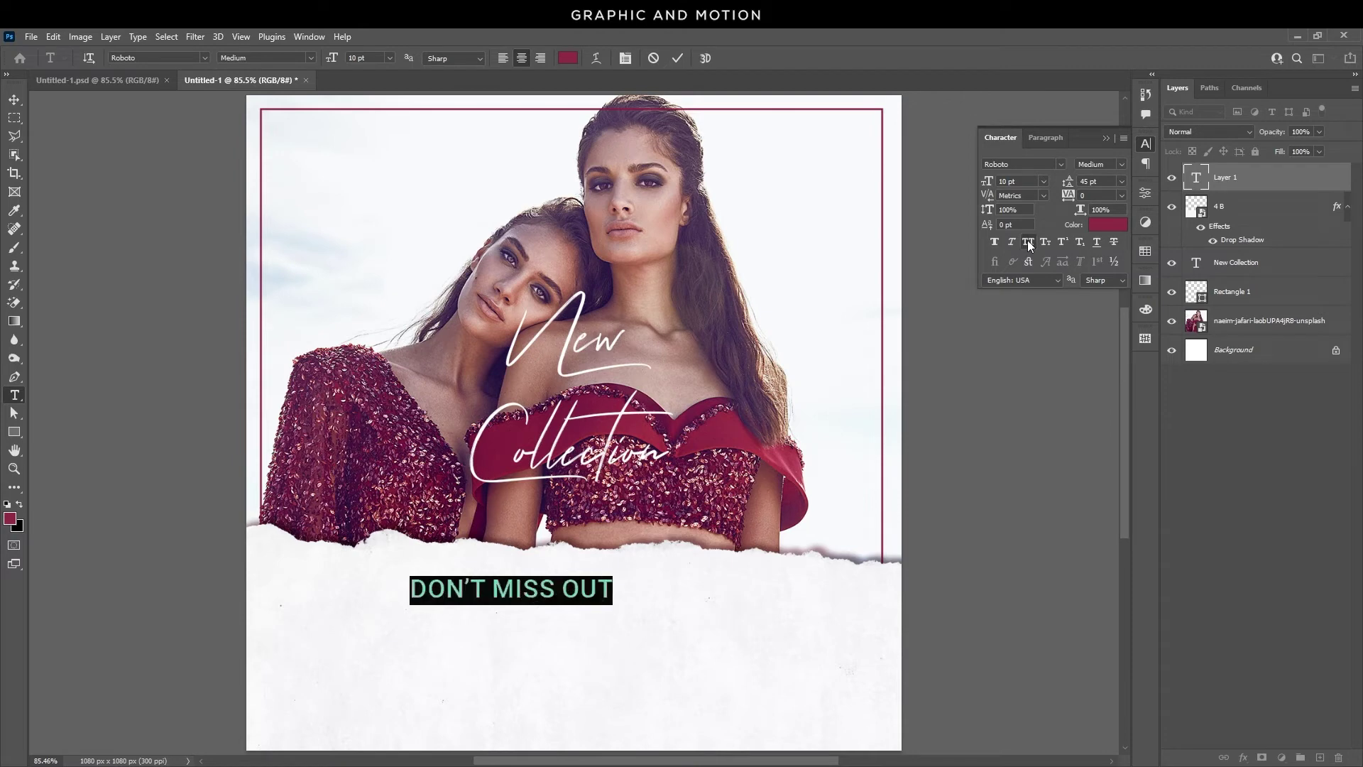
Set the "Don't miss out" text to 8 pt with 100 tracking, and centre it beneath "New Collection"
text(8)
key(Return)
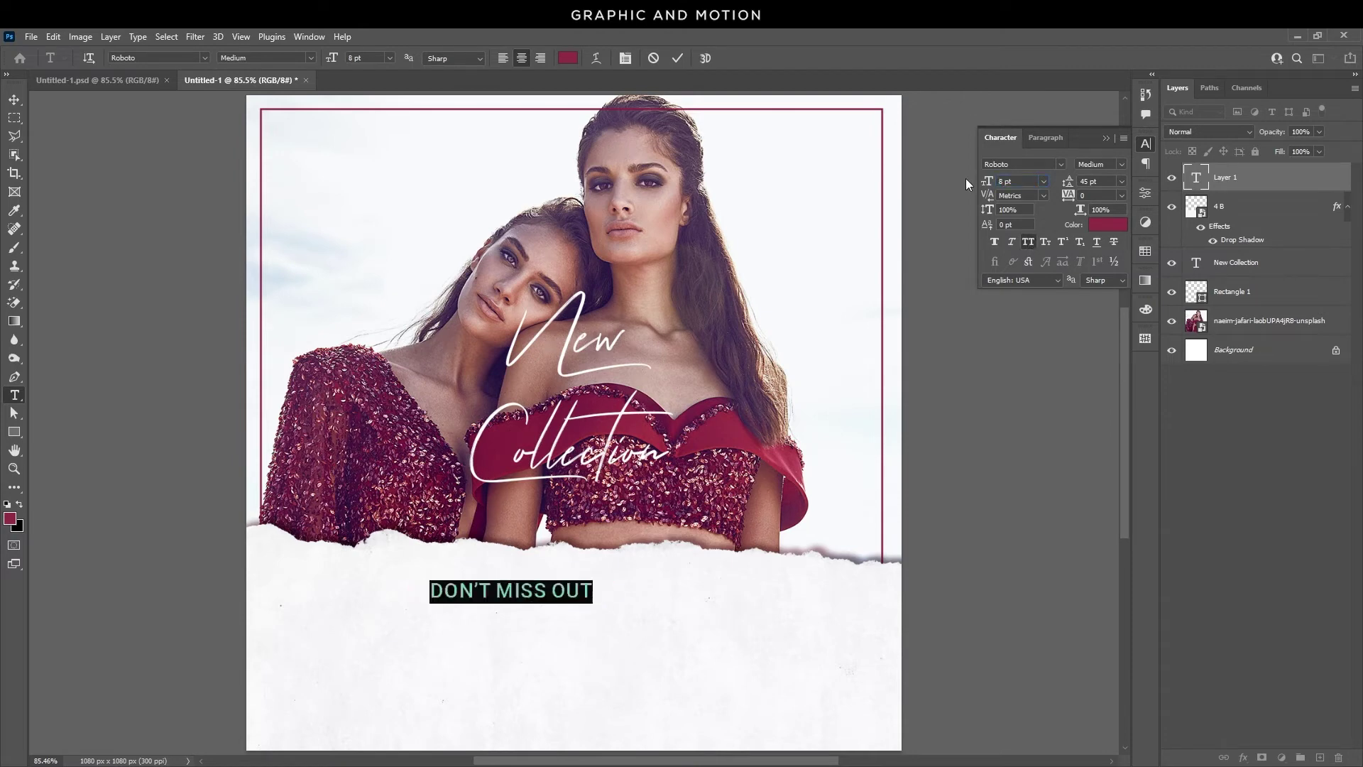
click(1123, 195)
click(1113, 352)
click(15, 100)
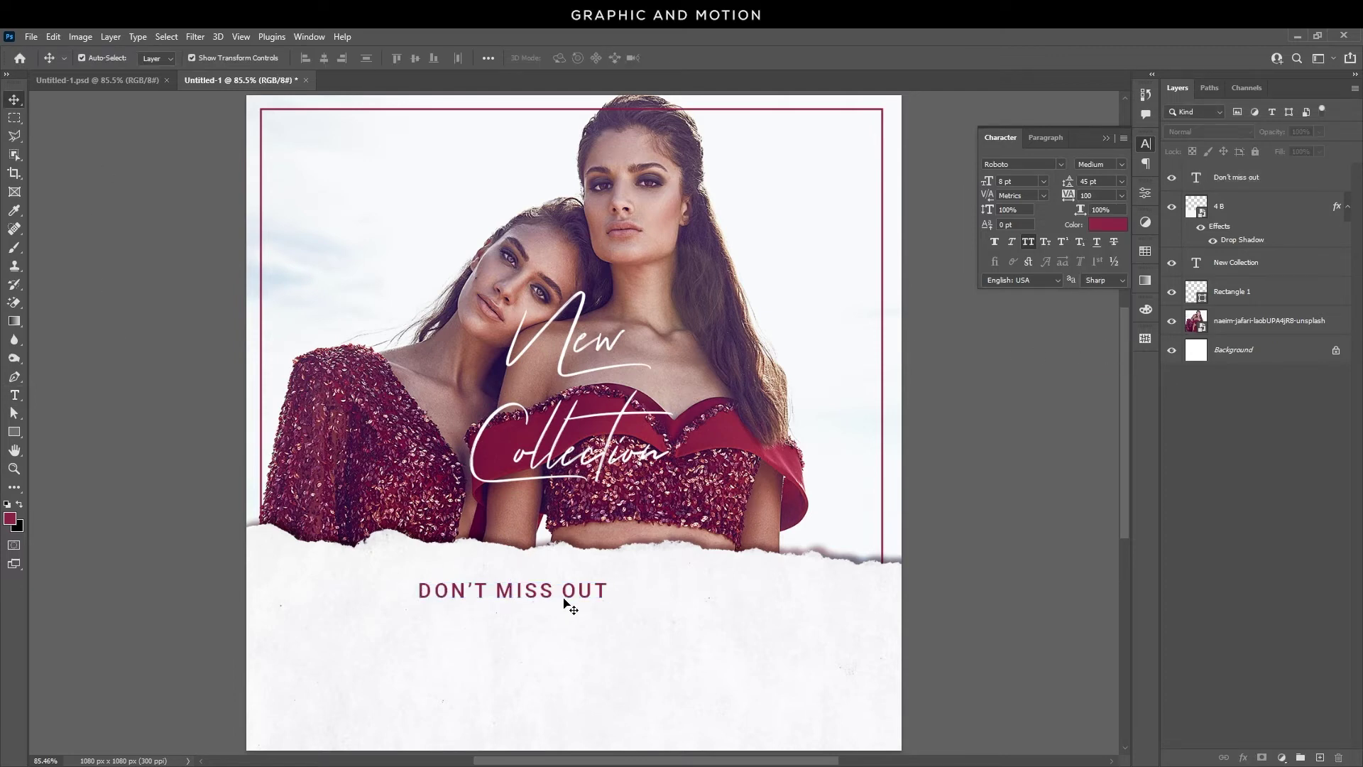
drag(566, 602, 625, 604)
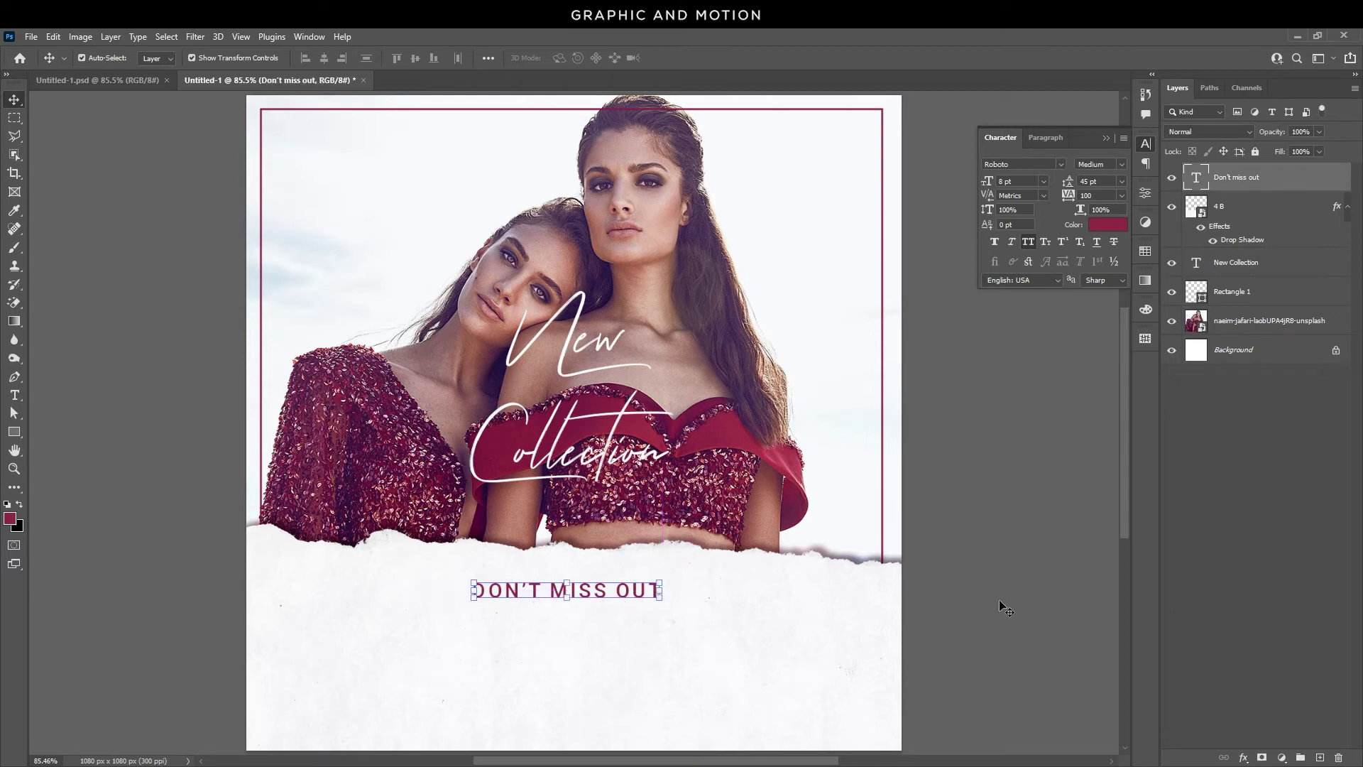
click(1007, 606)
Draw a rectangle about 196 × 55 px near the canvas's lower edge, with no fill and a 3 px crimson stroke
click(14, 433)
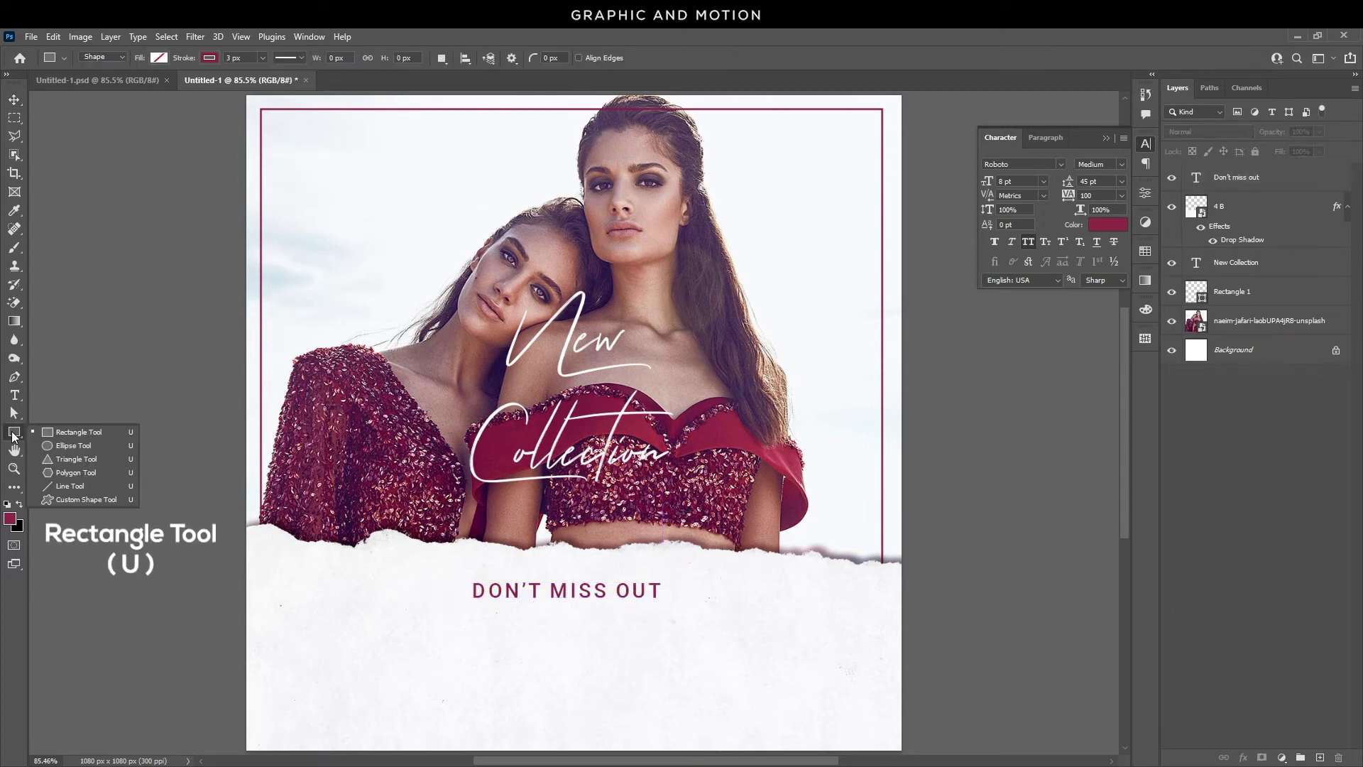
click(75, 431)
click(159, 58)
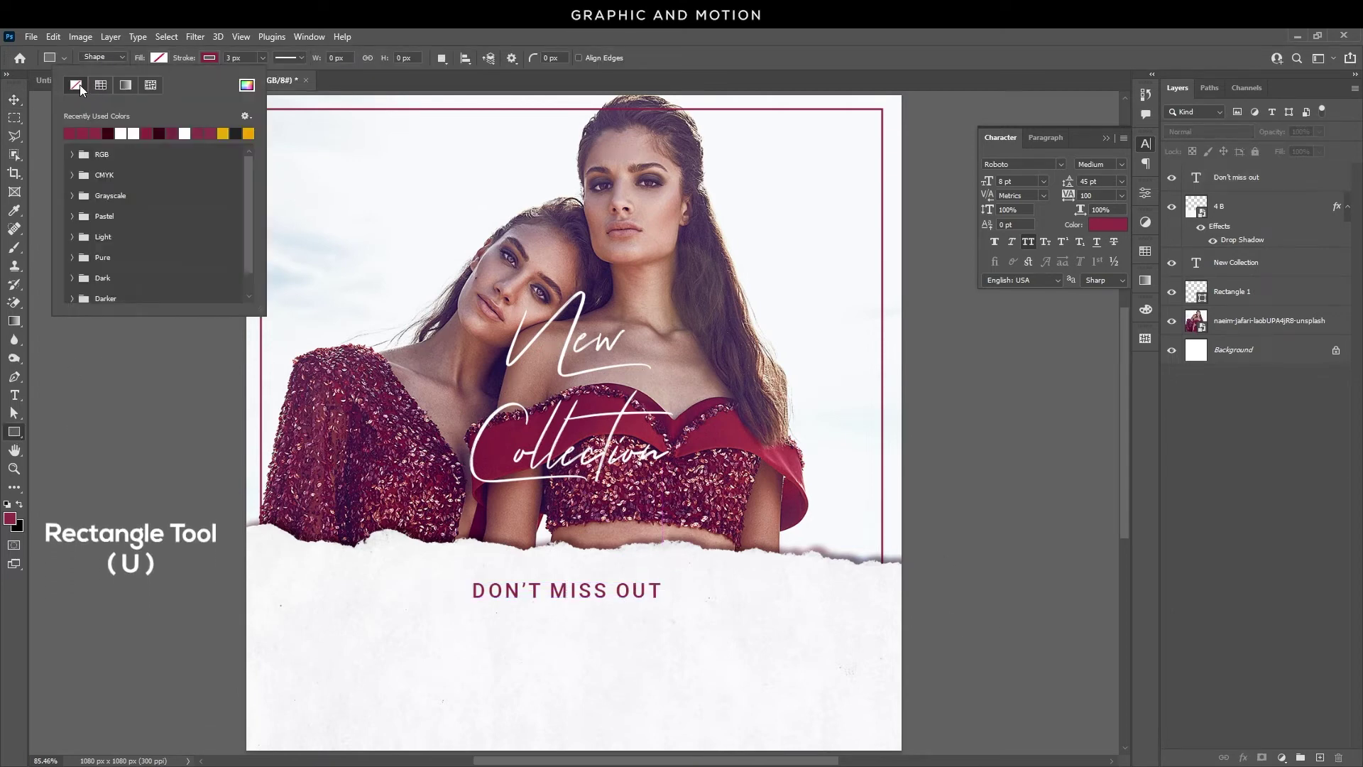
click(210, 58)
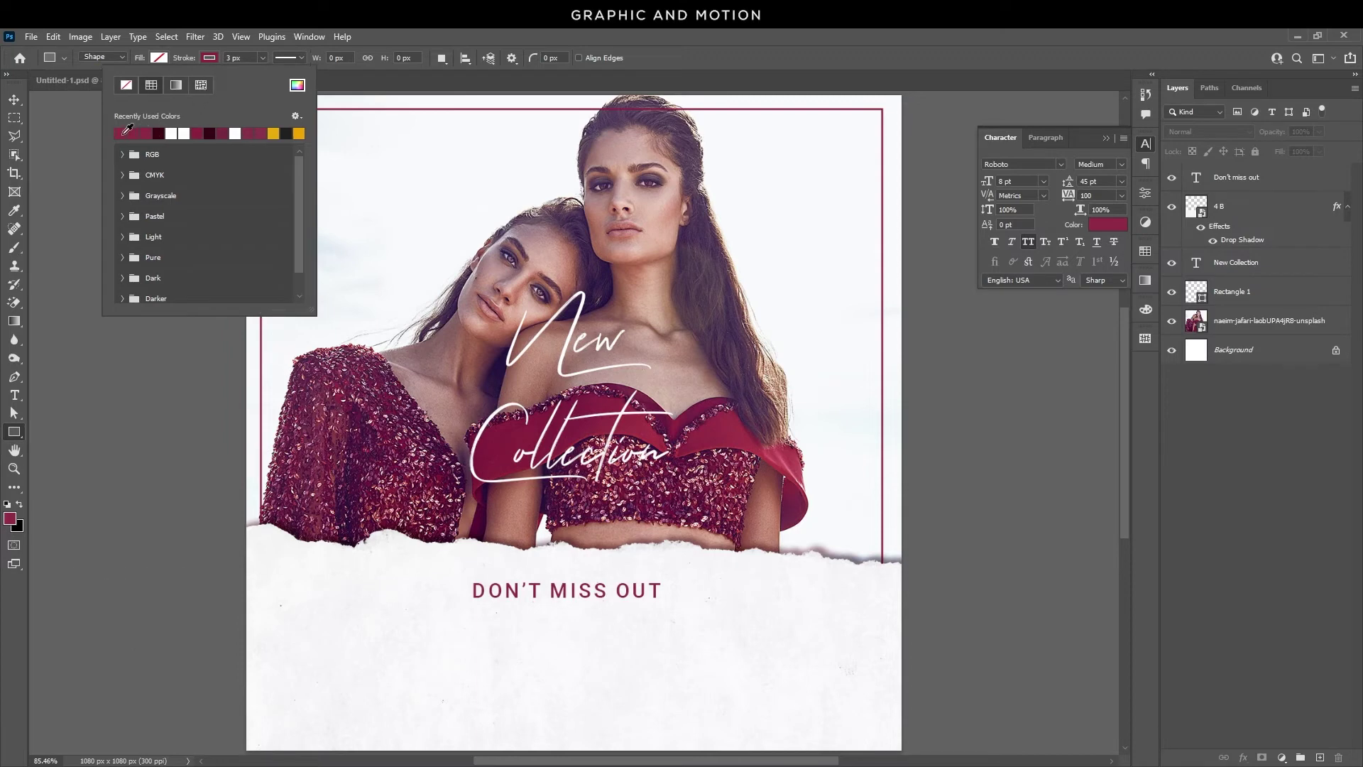
drag(504, 707, 623, 739)
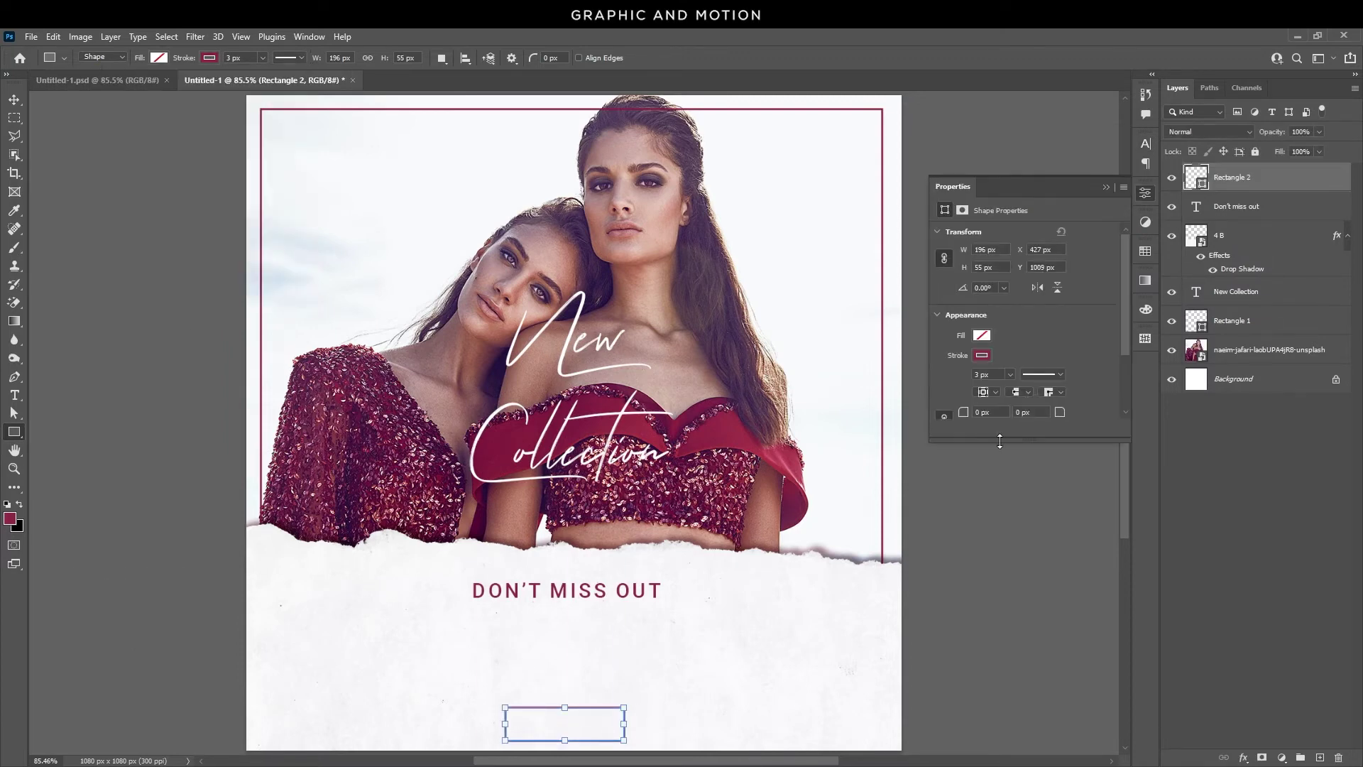
Move the small rectangle slightly right to X 438 px, Y 1008 px, and deselect it
click(15, 100)
click(359, 687)
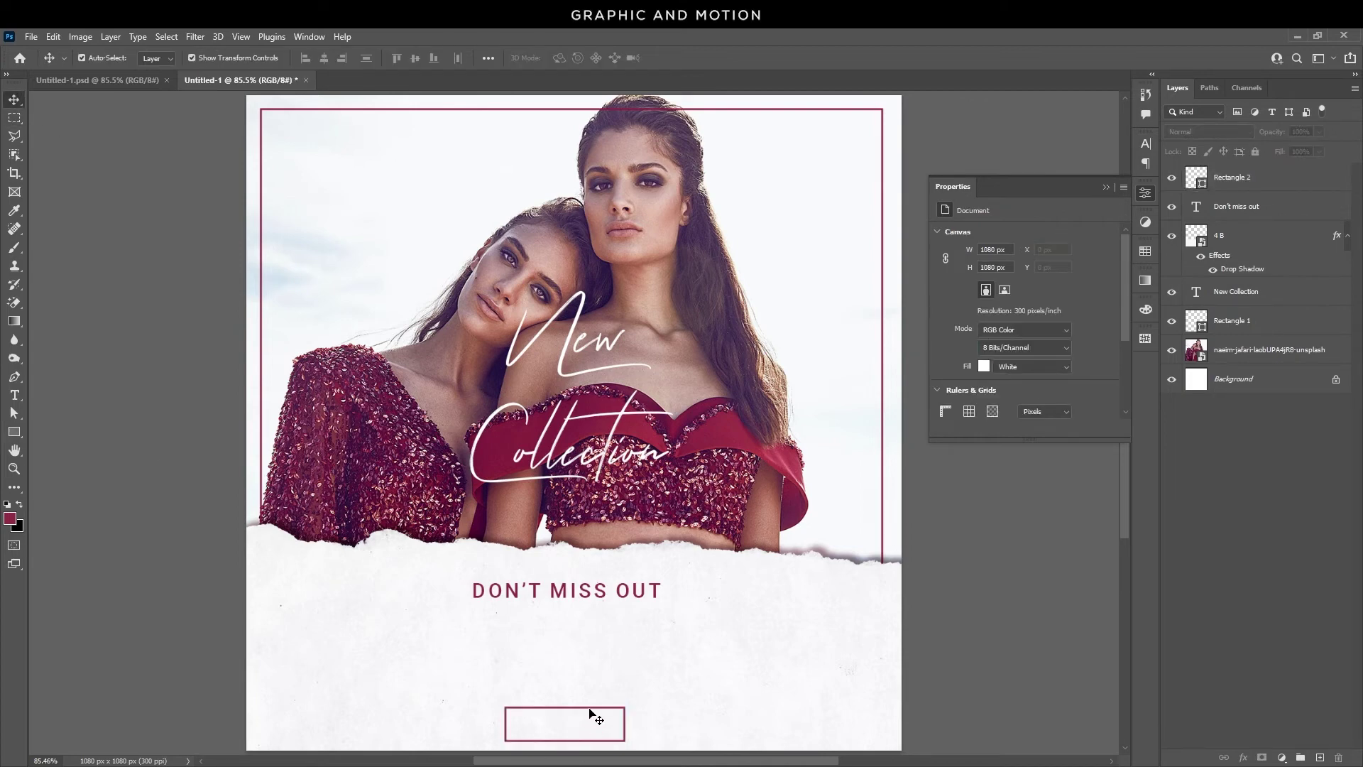
click(595, 713)
click(595, 709)
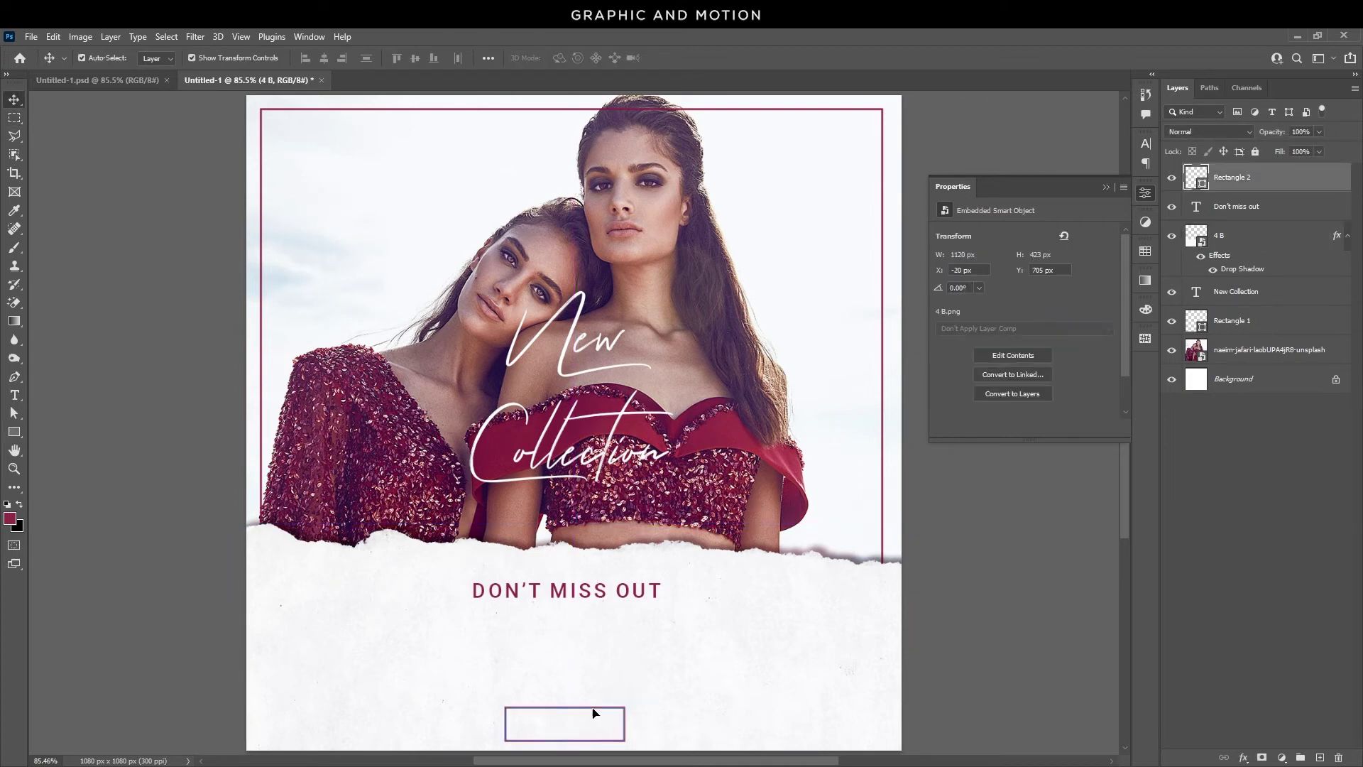
drag(595, 711, 602, 712)
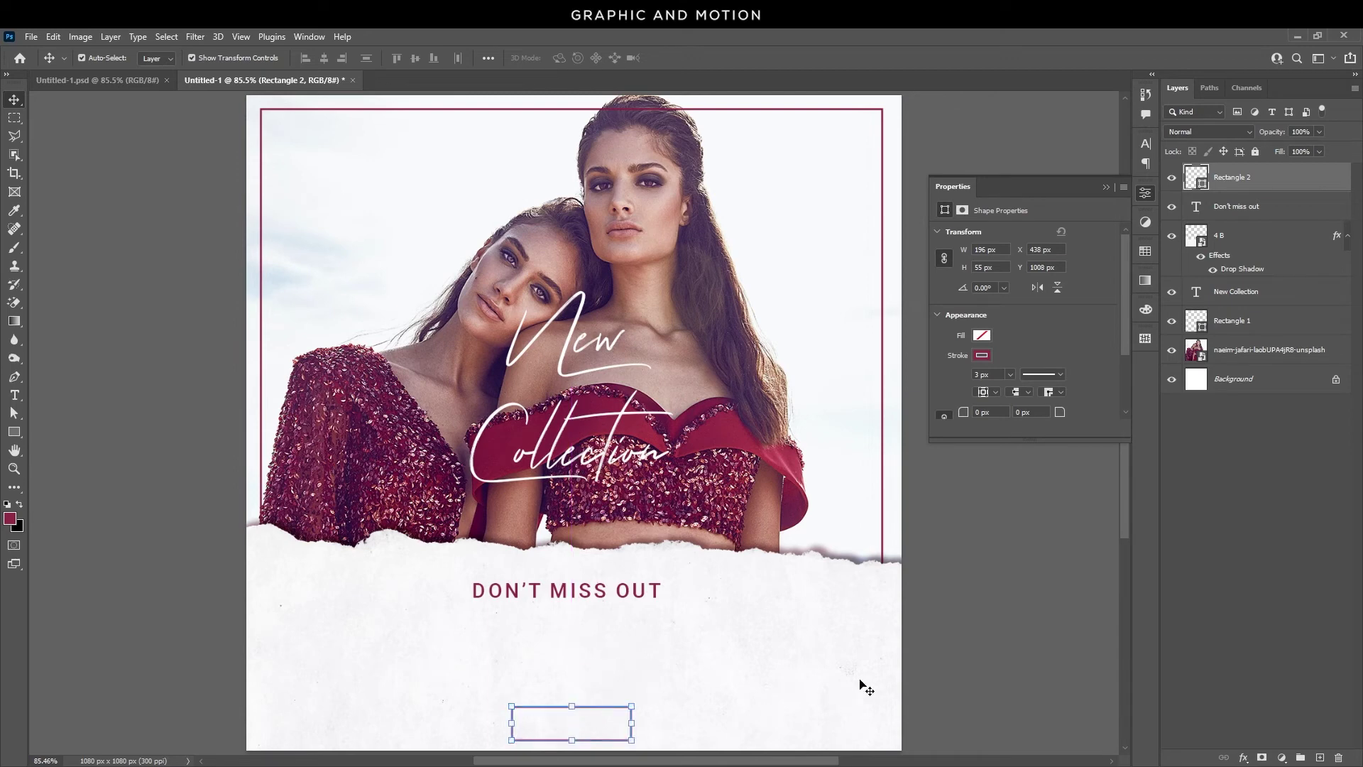
click(862, 686)
click(950, 579)
Set the type colour to near-black and the Roboto Medium font size to 5 pt
click(14, 395)
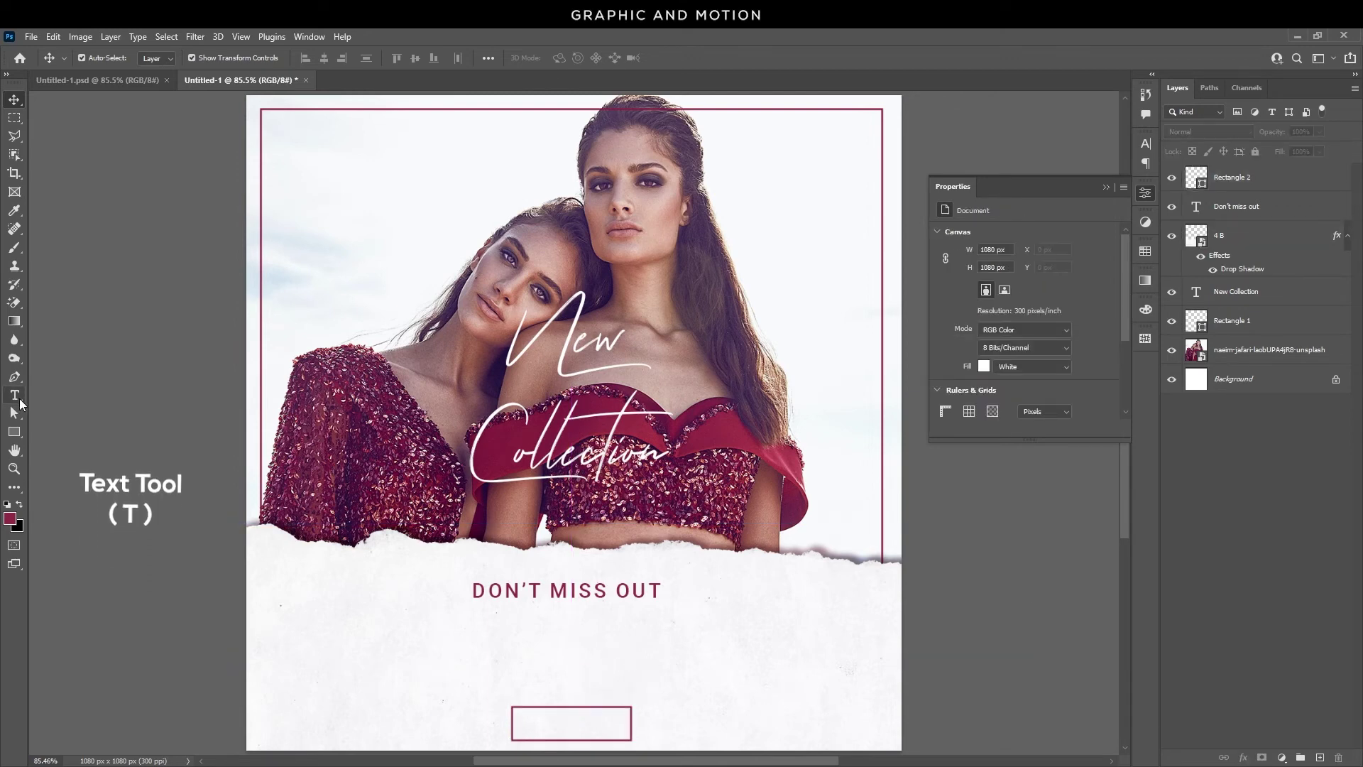
click(570, 58)
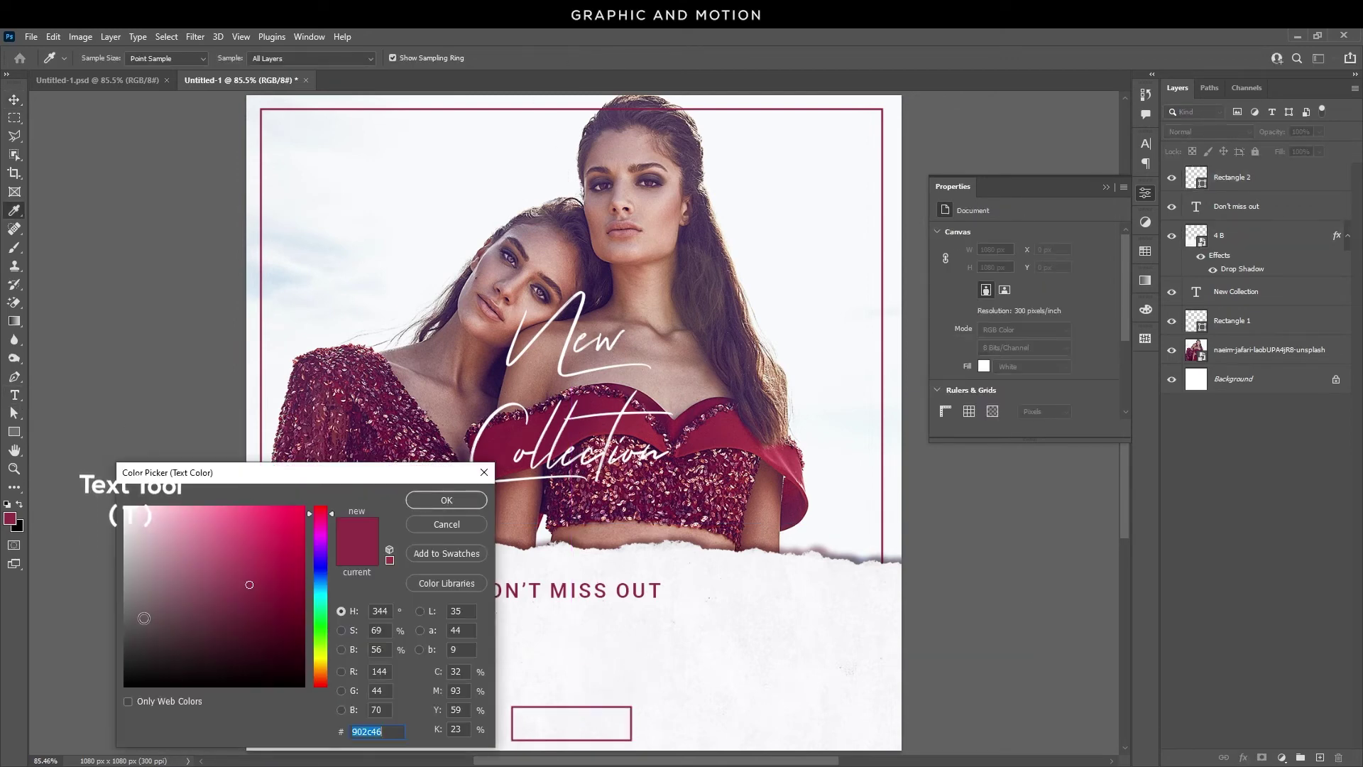
drag(132, 656, 99, 670)
click(440, 500)
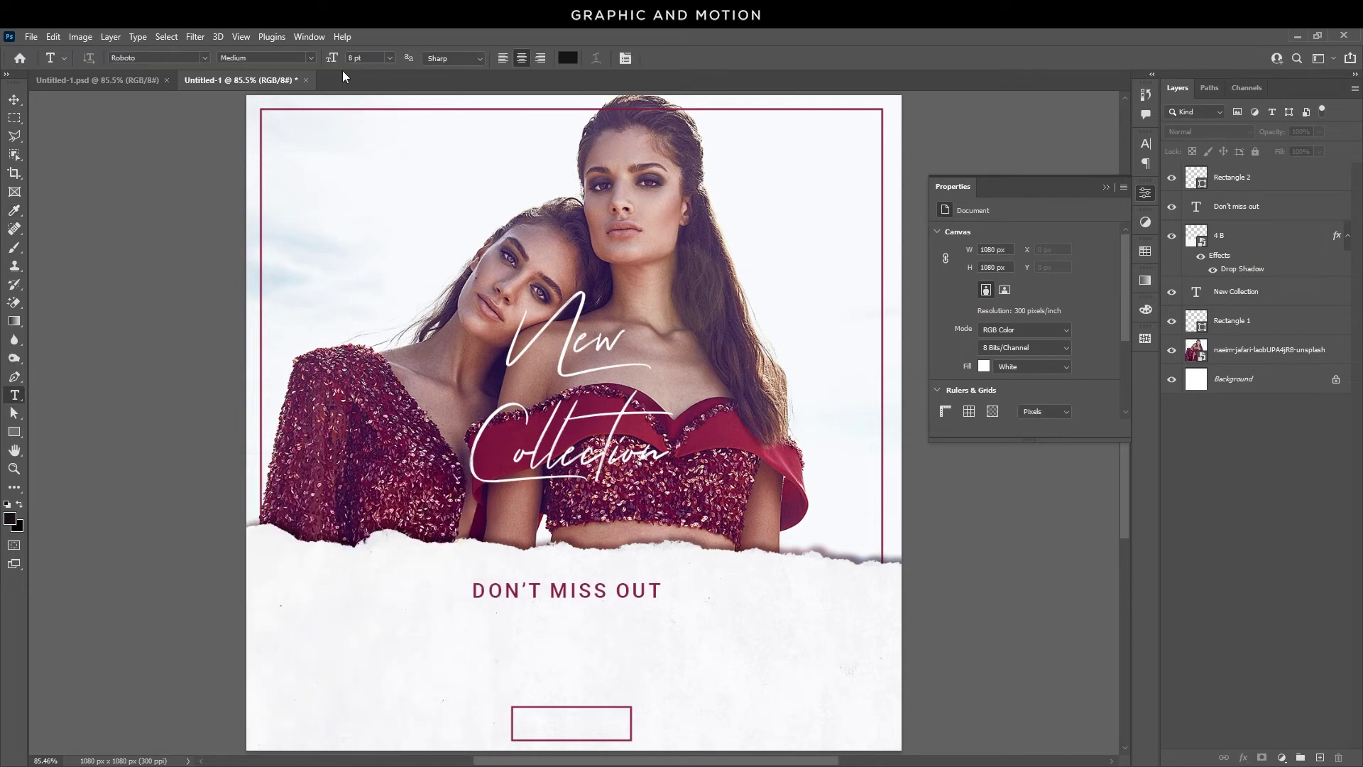
click(332, 58)
text(5)
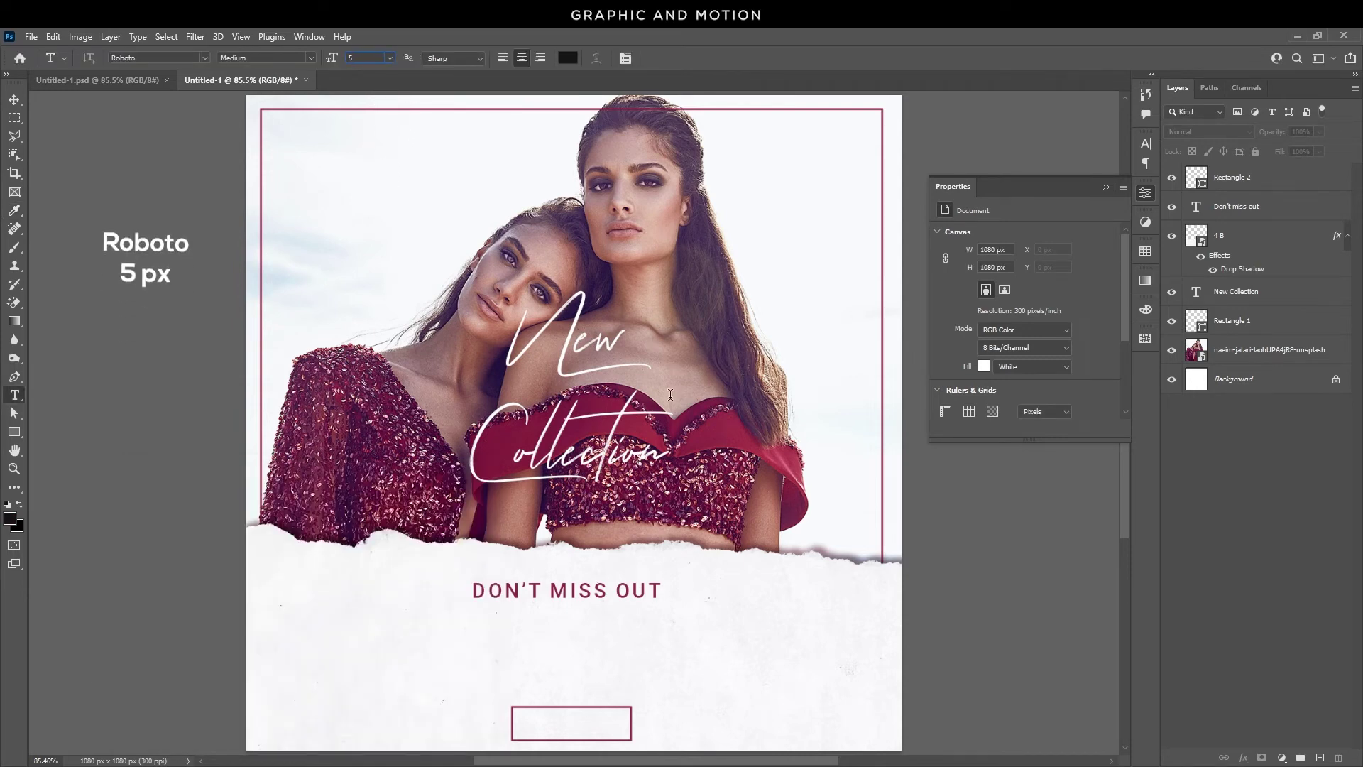
Write "SHOP NOW" on the paper, centre it inside the small crimson rectangle and deselect it
click(550, 679)
text(SH)
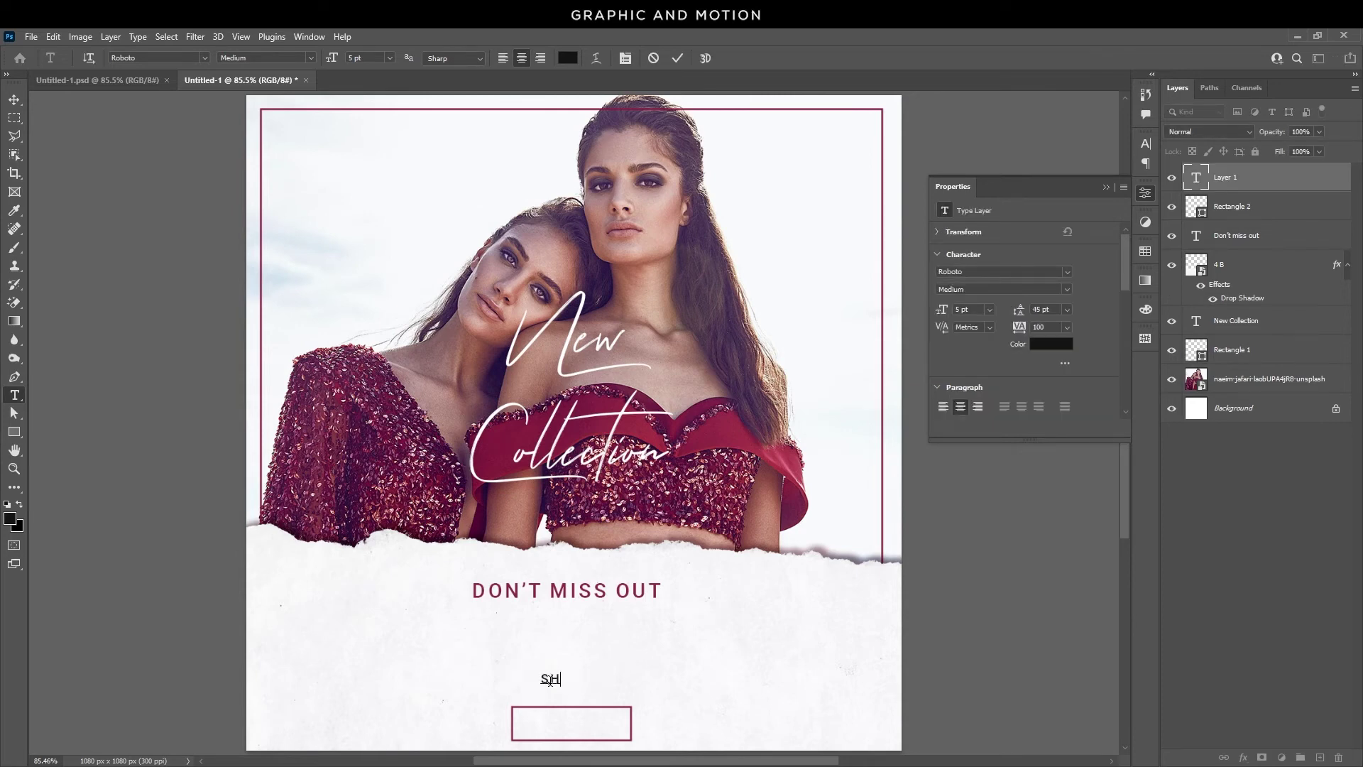
text(OP NOW)
click(15, 100)
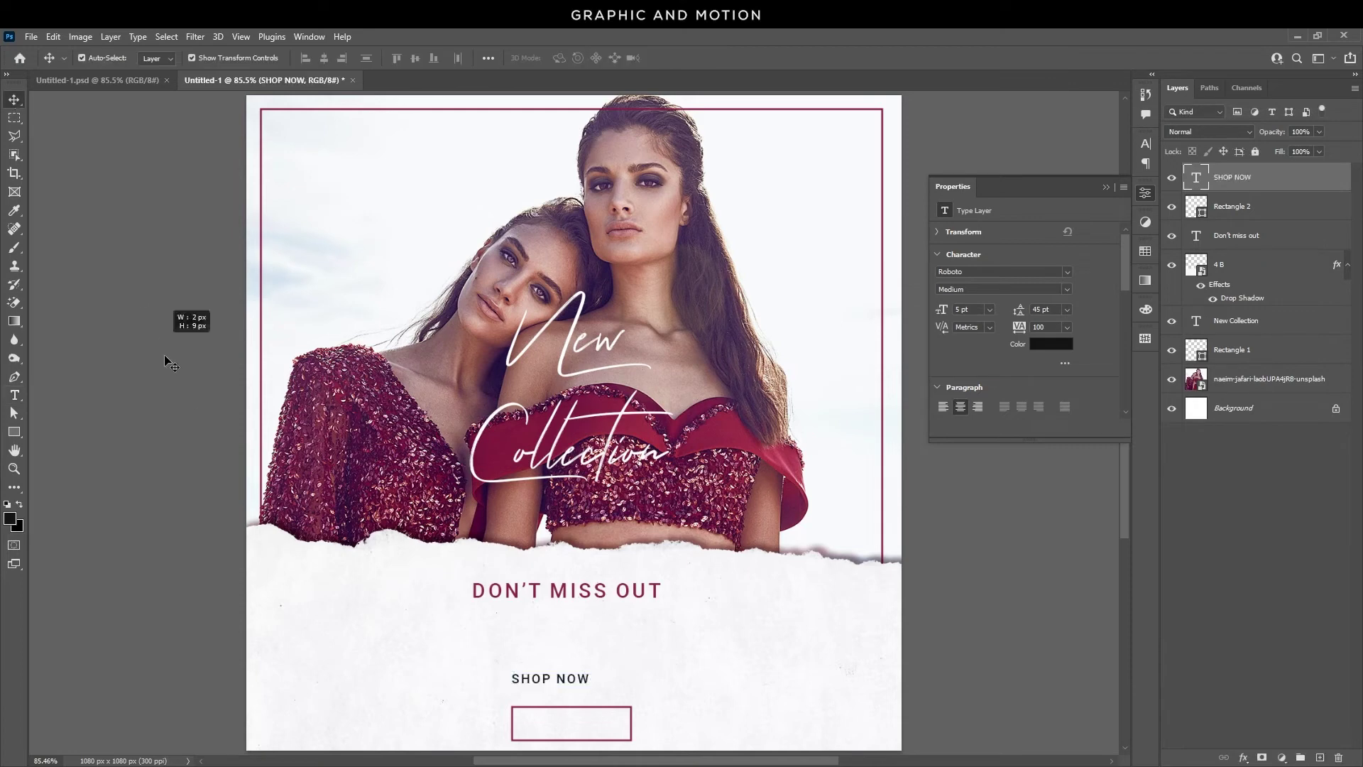
drag(583, 683, 606, 722)
click(1022, 497)
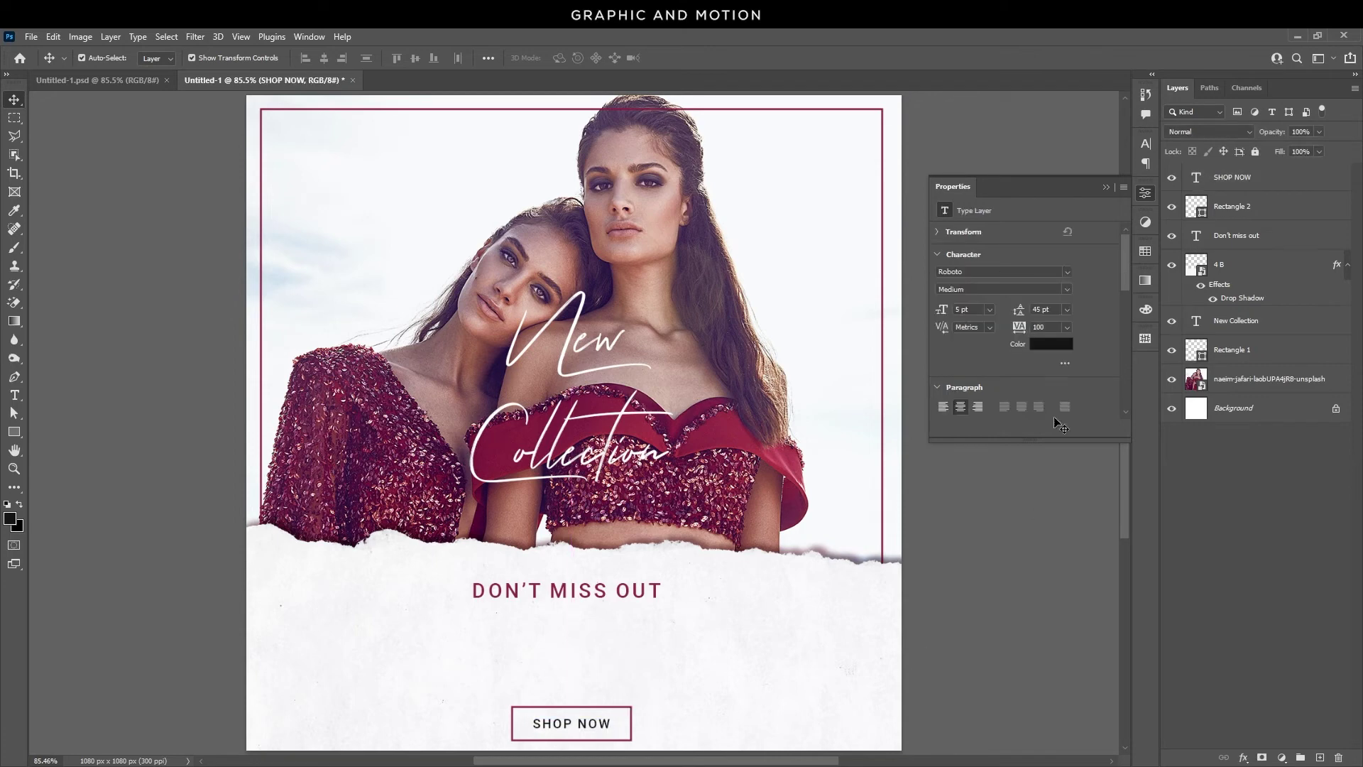
Add a centred black Lorem ipsum paragraph in Roboto Medium 5 pt between the "DON'T MISS OUT" tagline and the "SHOP NOW" button
click(1105, 187)
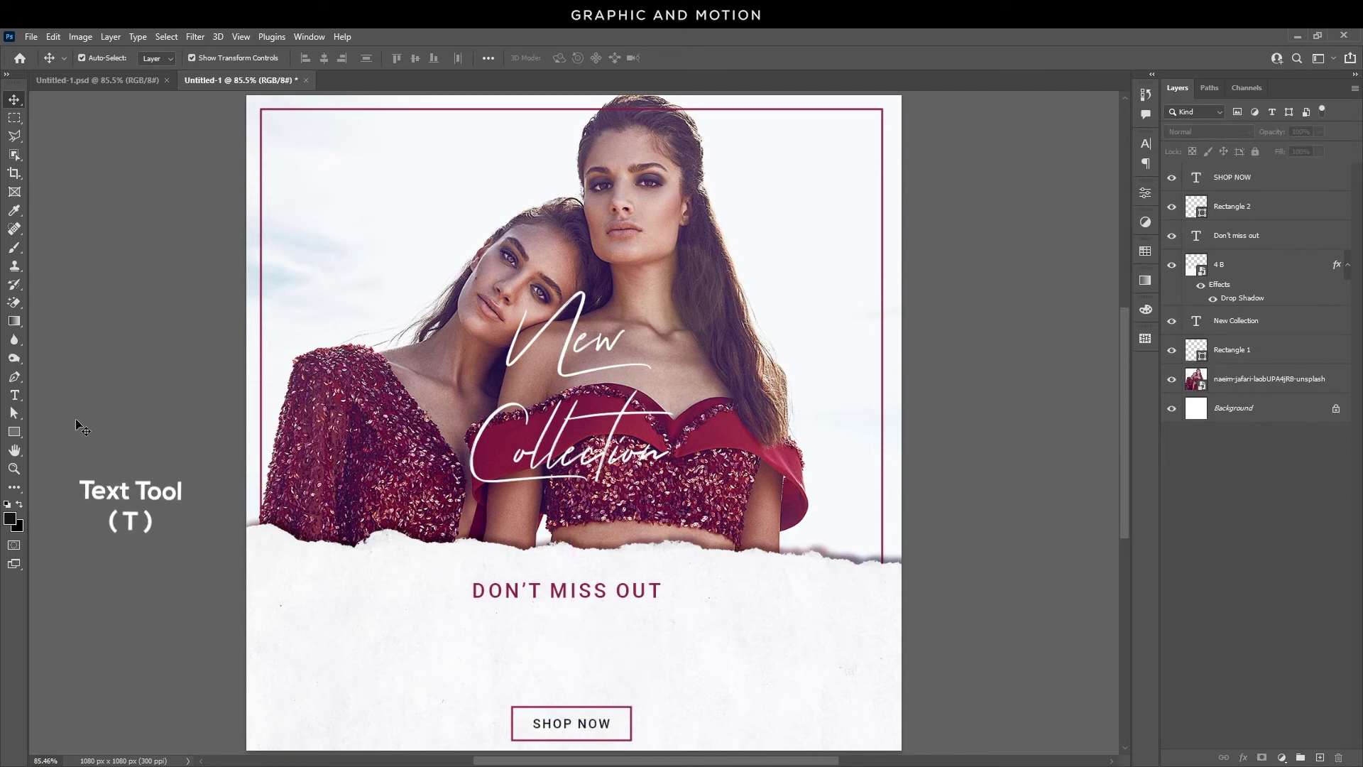
key(t)
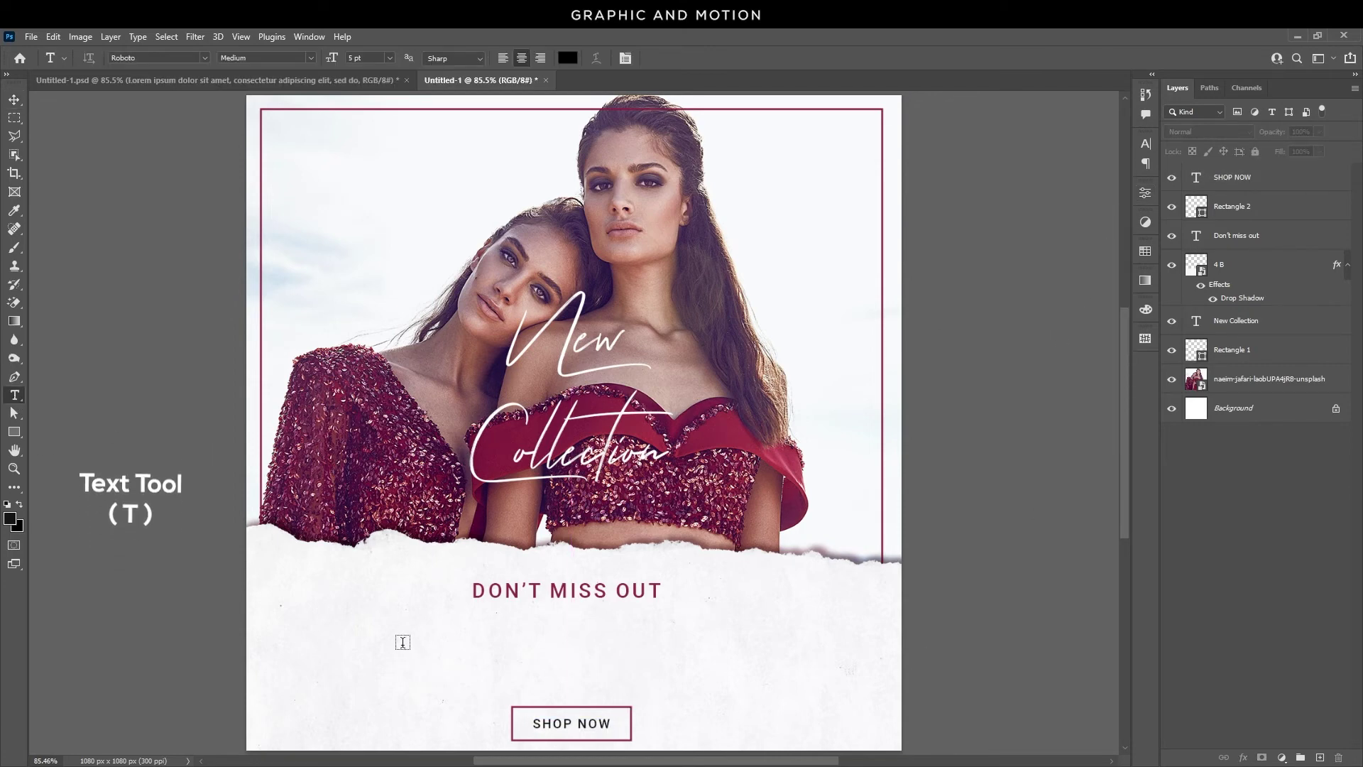
drag(394, 639, 792, 689)
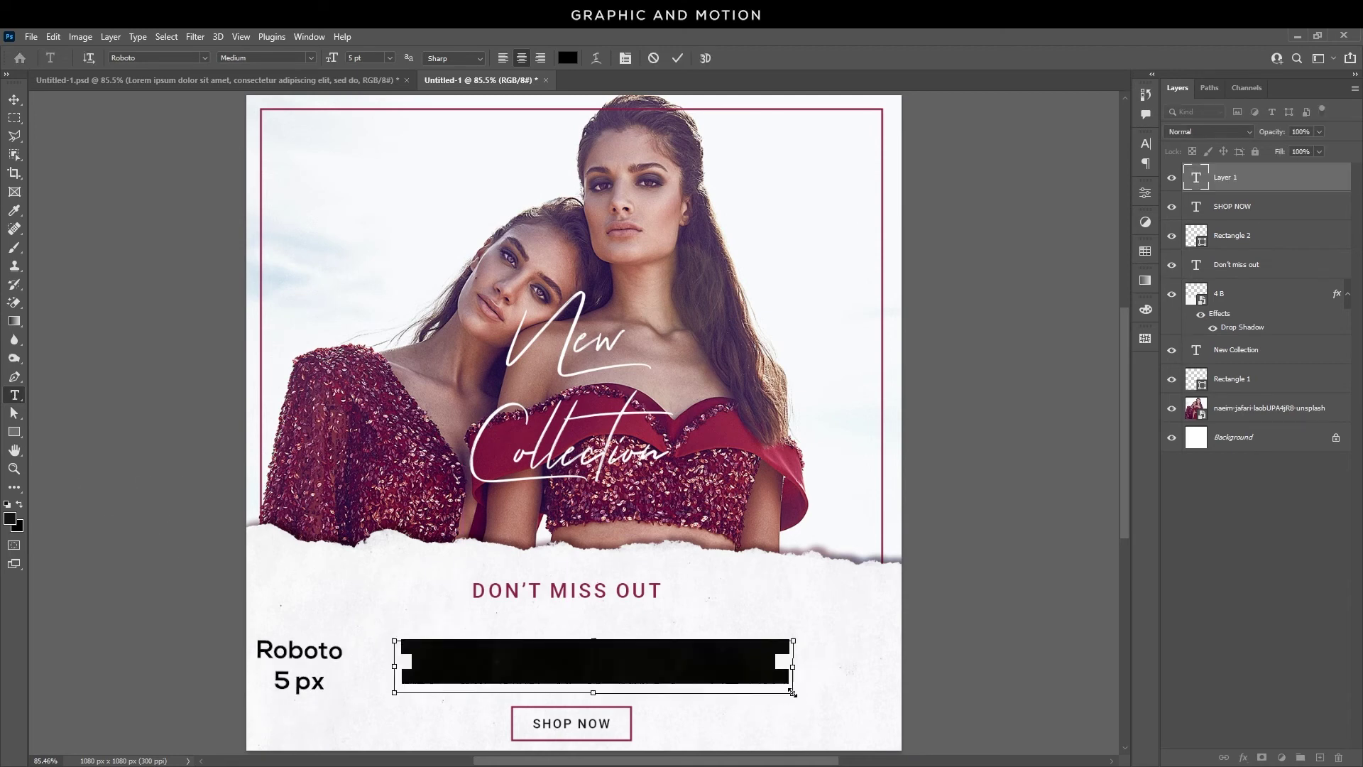
click(14, 100)
drag(666, 653, 646, 651)
click(701, 600)
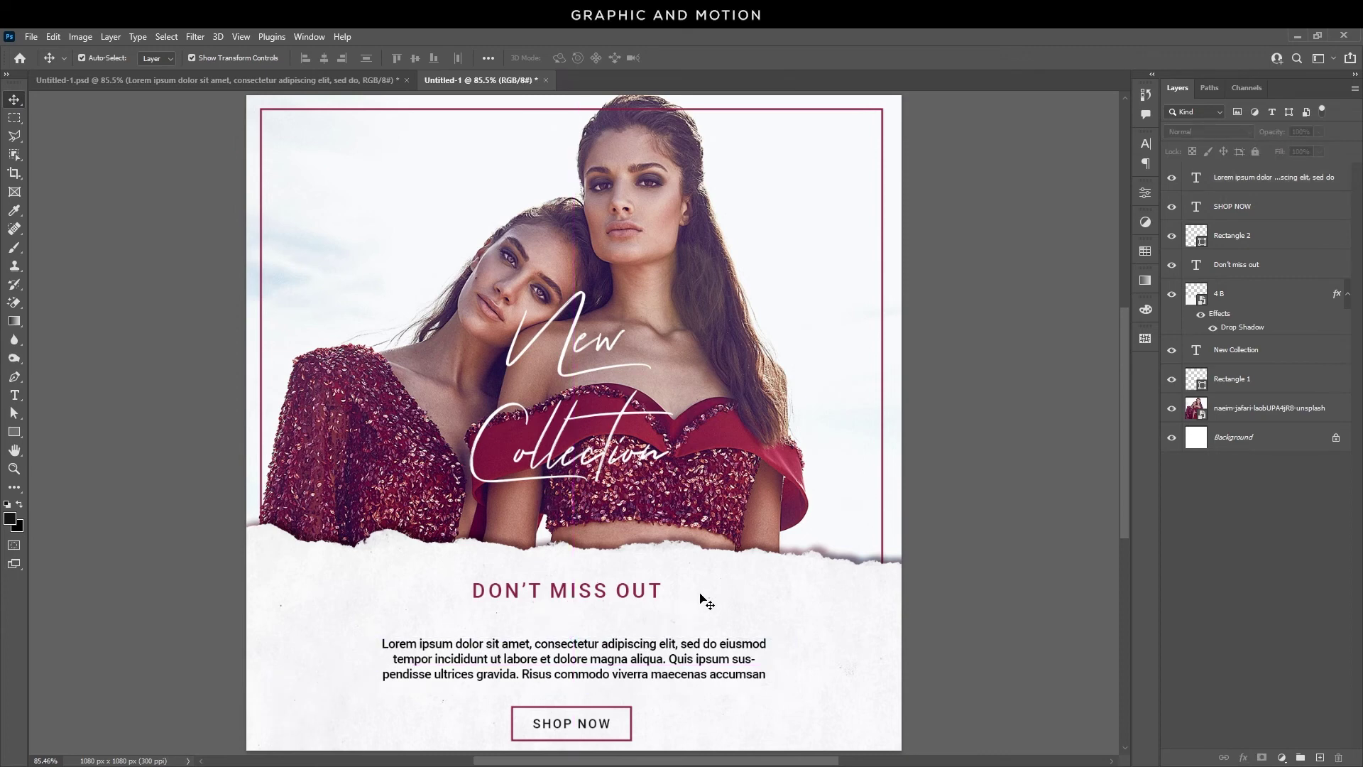
Set the "DON'T MISS OUT" tagline to Roboto Bold and move the Lorem ipsum paragraph slightly up
click(656, 592)
click(1146, 146)
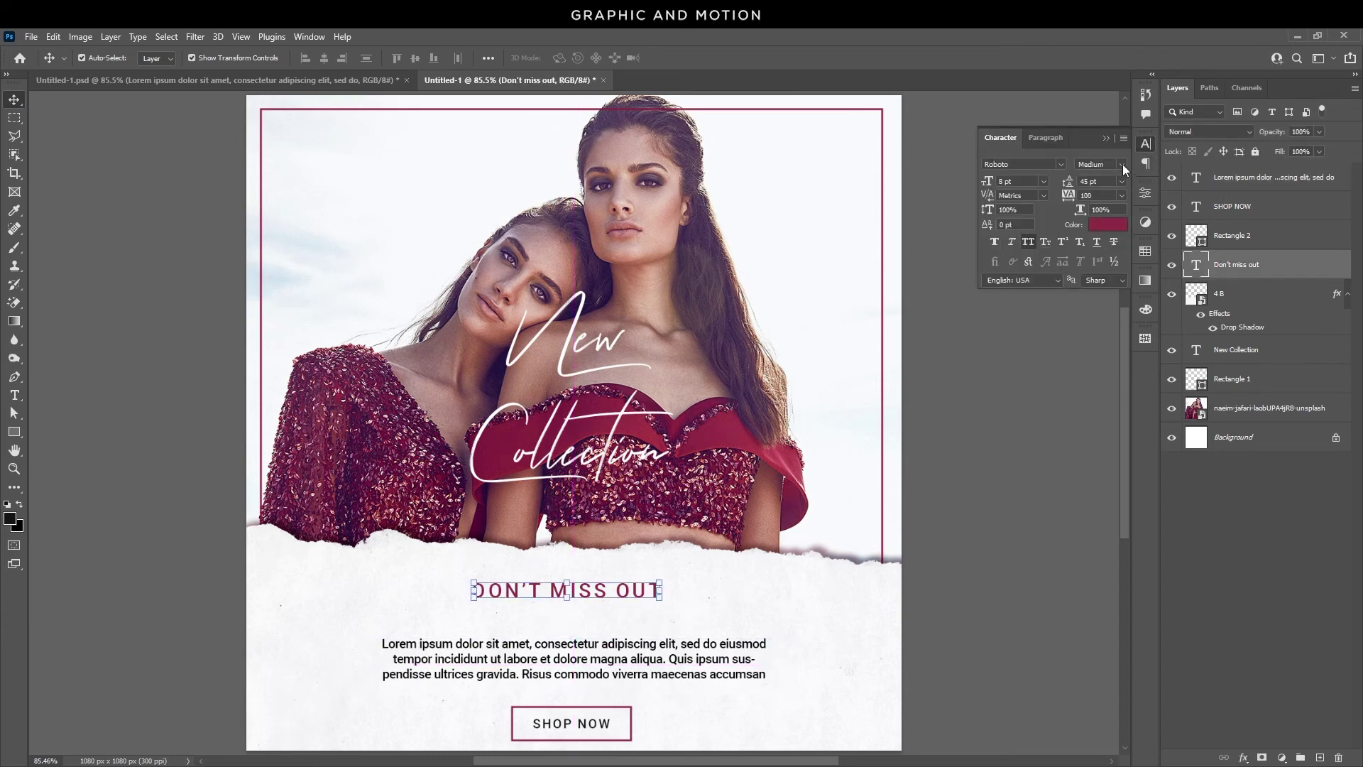
click(1122, 164)
click(1100, 216)
click(1003, 481)
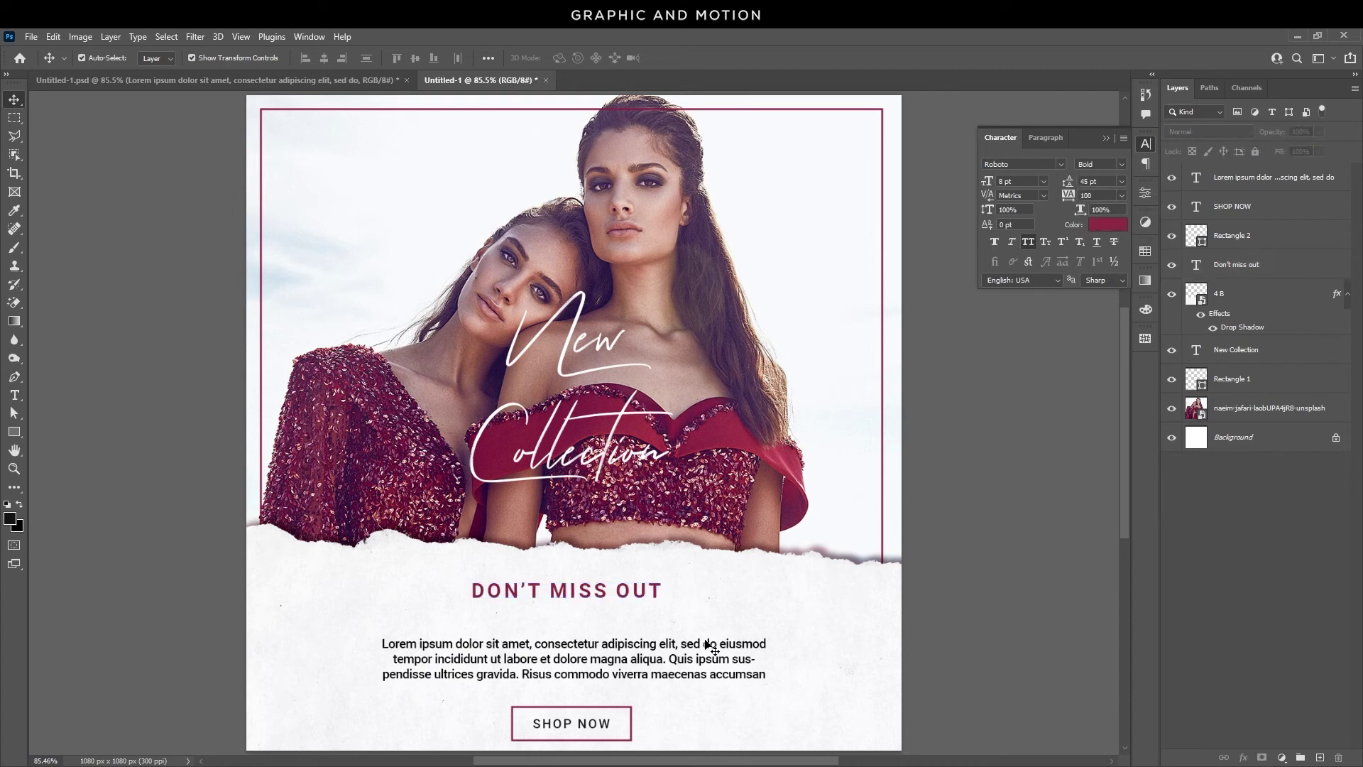
drag(706, 644, 704, 638)
click(1003, 651)
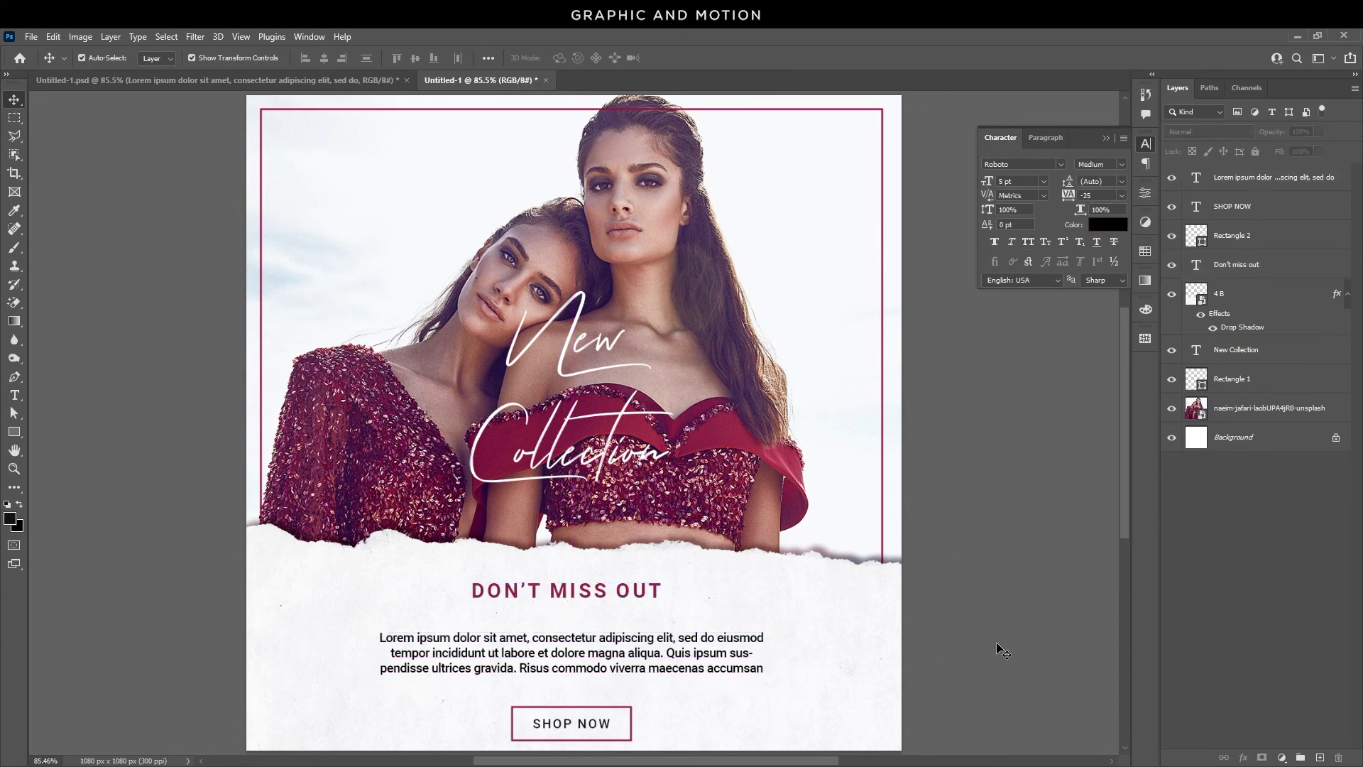
Duplicate the "SHOP NOW" text, rewrite the copy as a two-line italic "YOUR LOGO HERE", and place it inside the frame's upper-left corner
drag(606, 729, 332, 118)
double_click(348, 133)
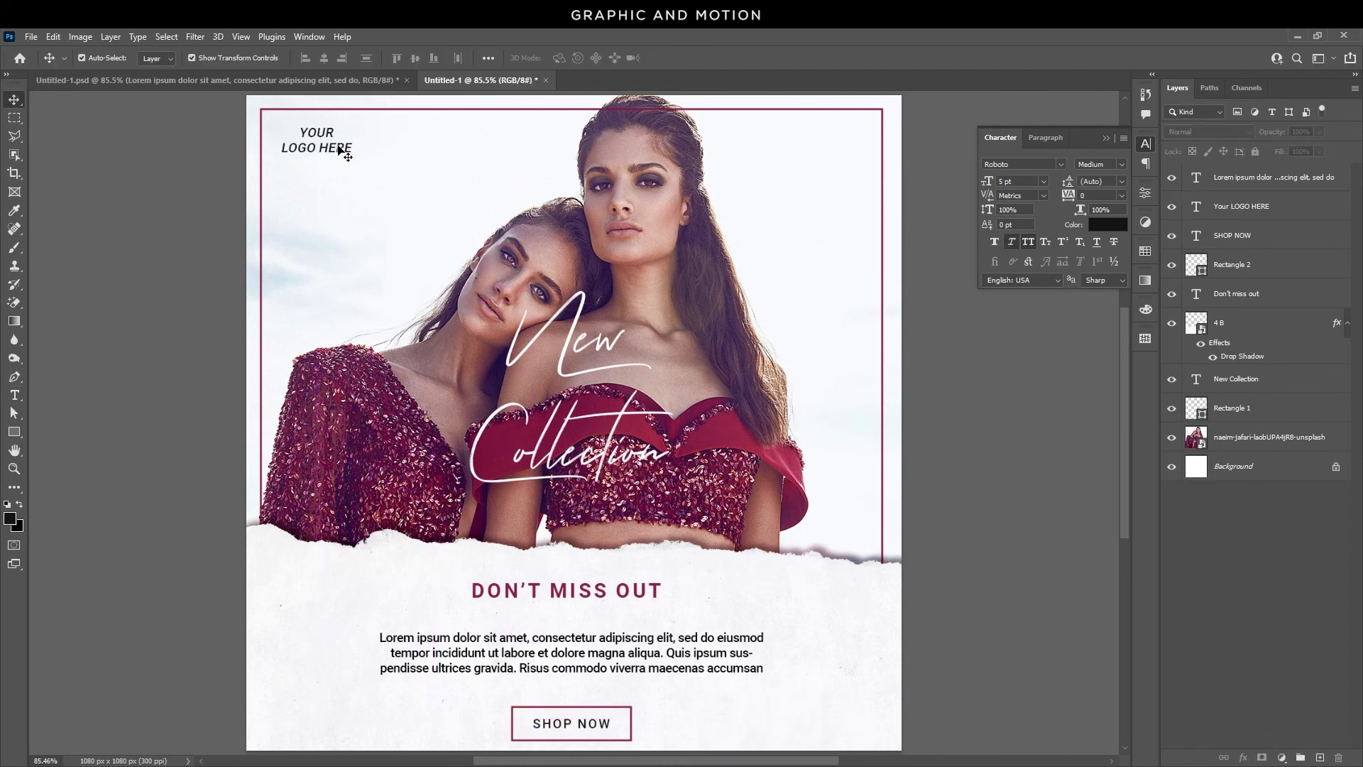
drag(357, 152, 329, 140)
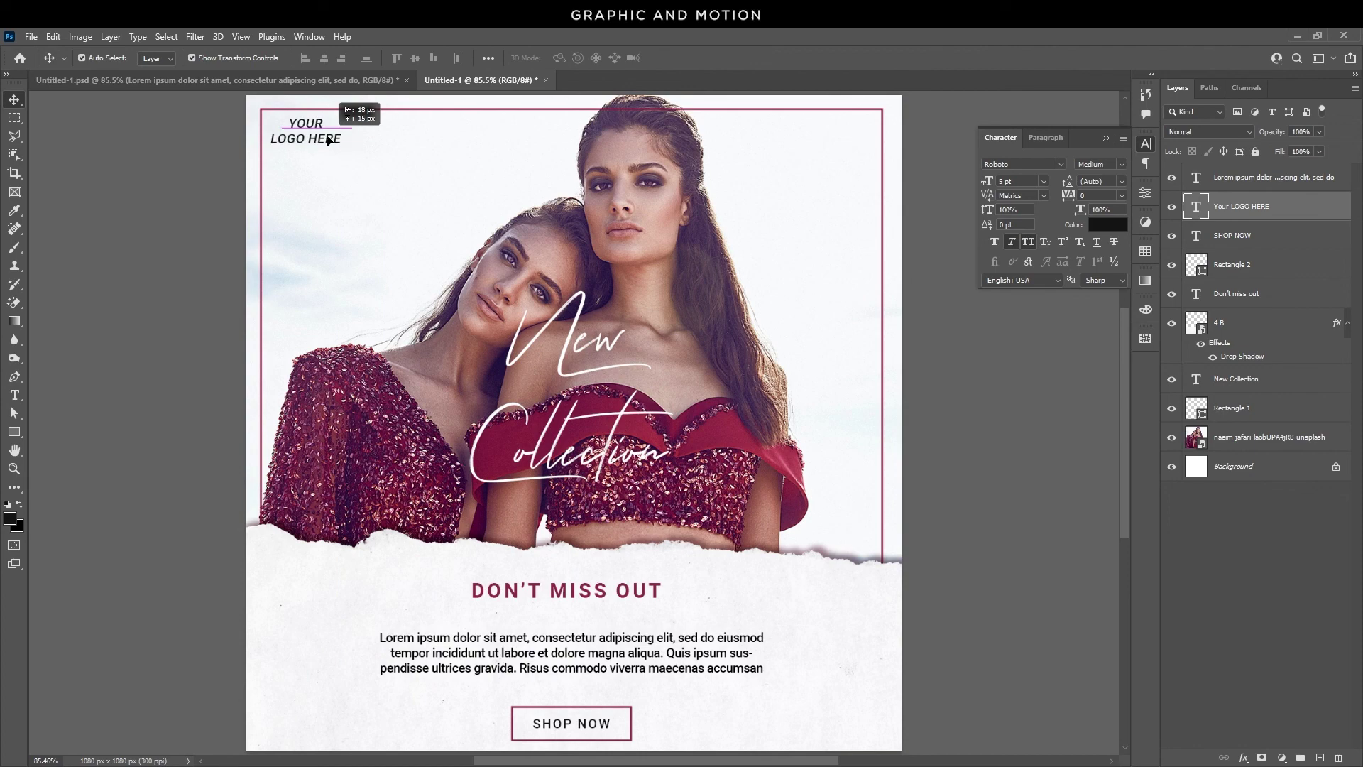
click(207, 234)
click(1114, 139)
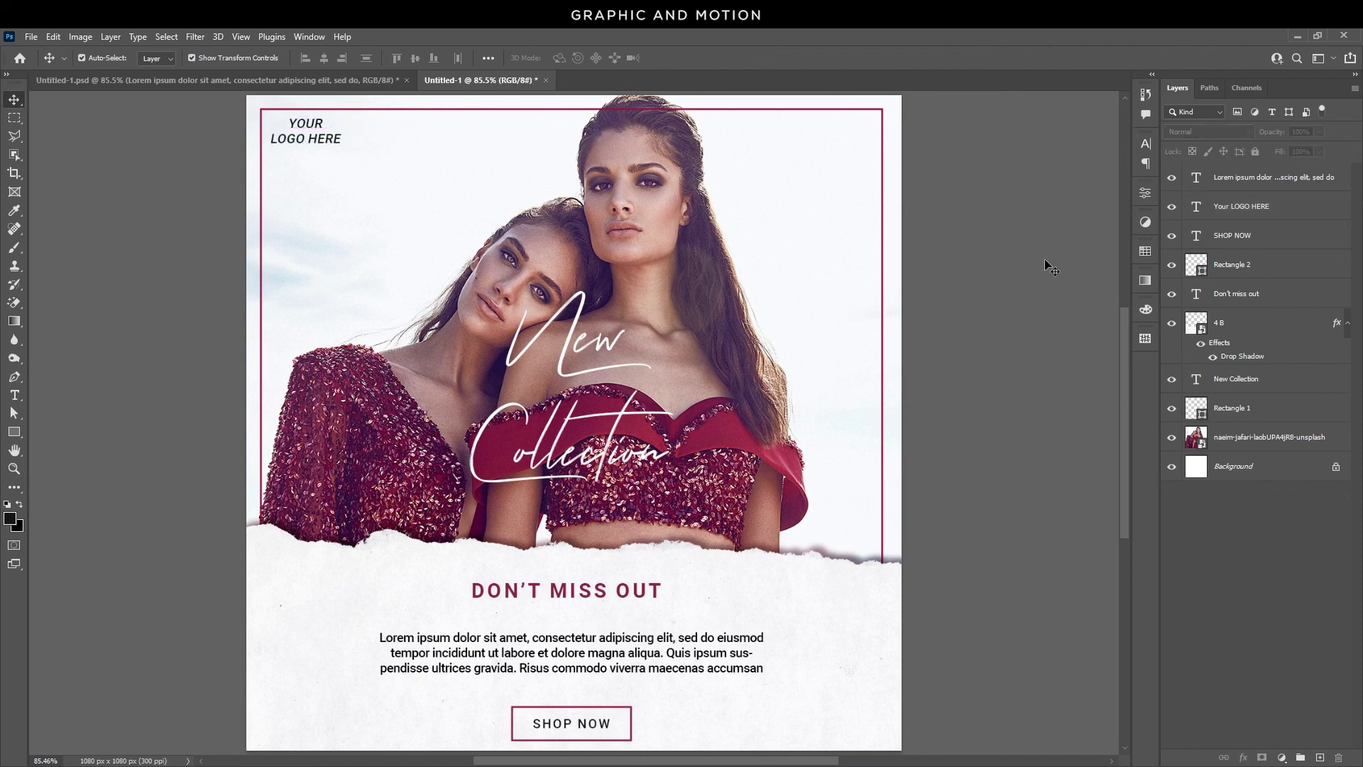